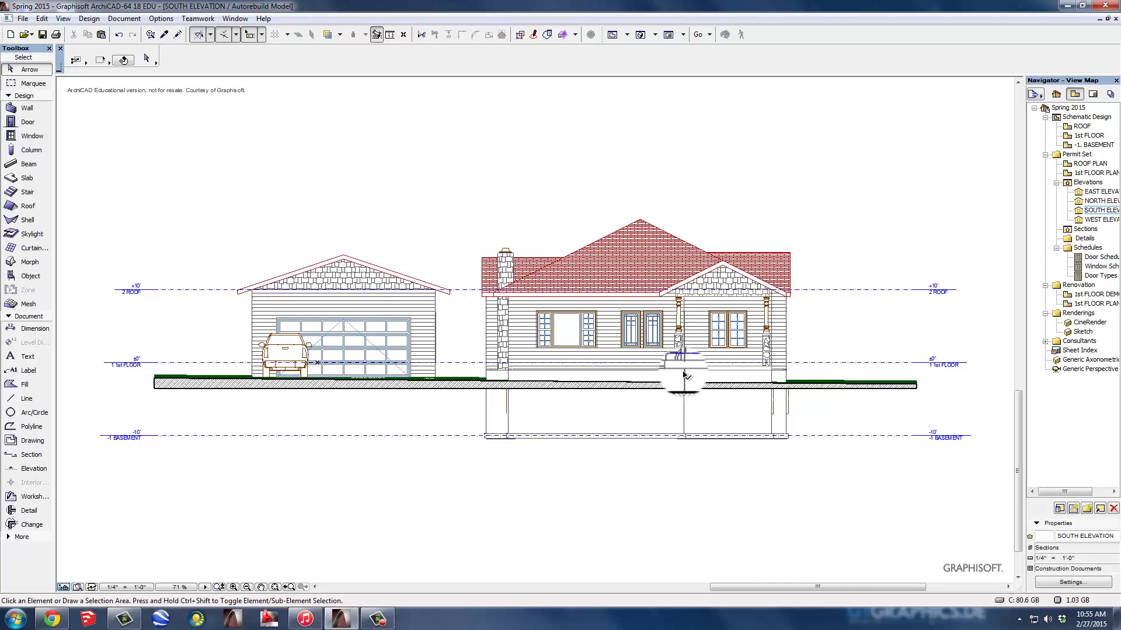
- Inspect the ground mesh on the south elevation, deselect it, and switch to the Dimension tool
click(663, 384)
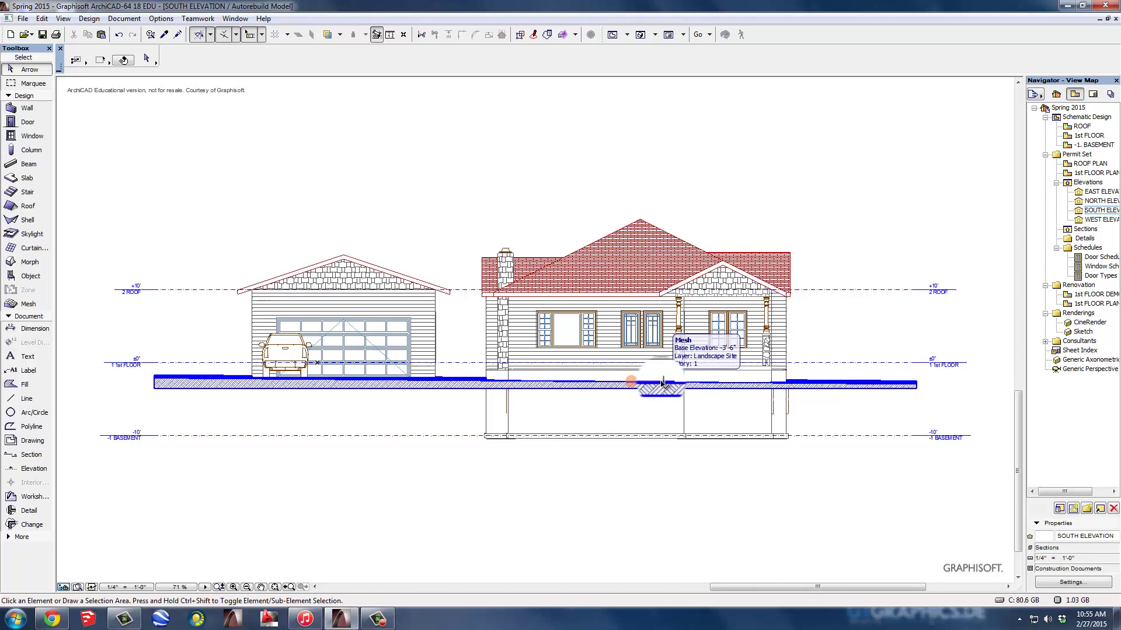
key(Escape)
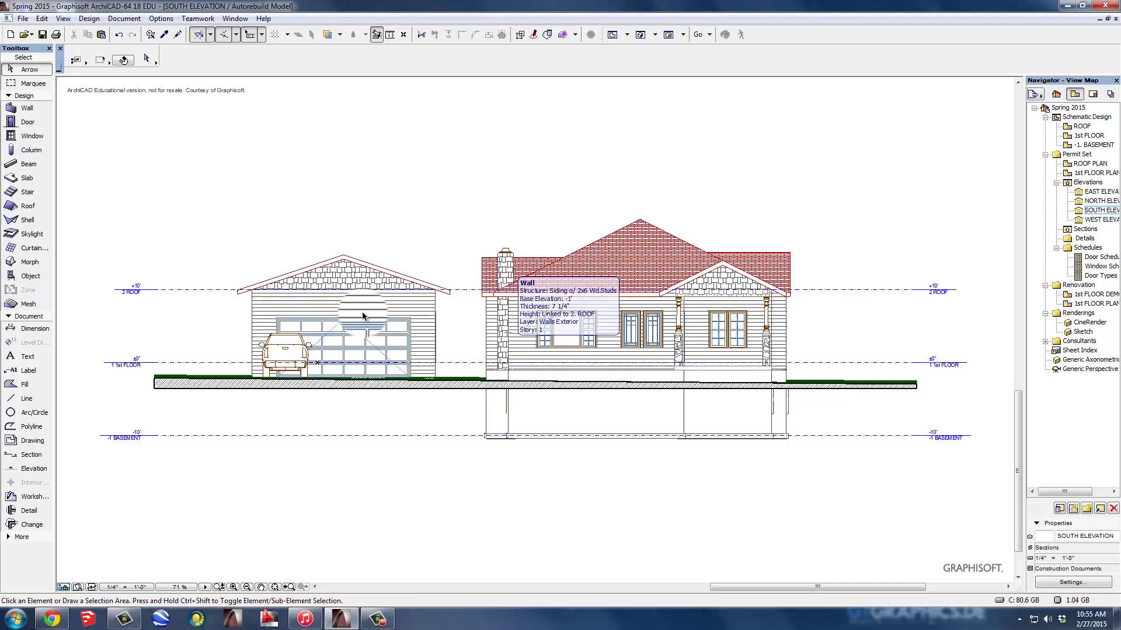
click(27, 329)
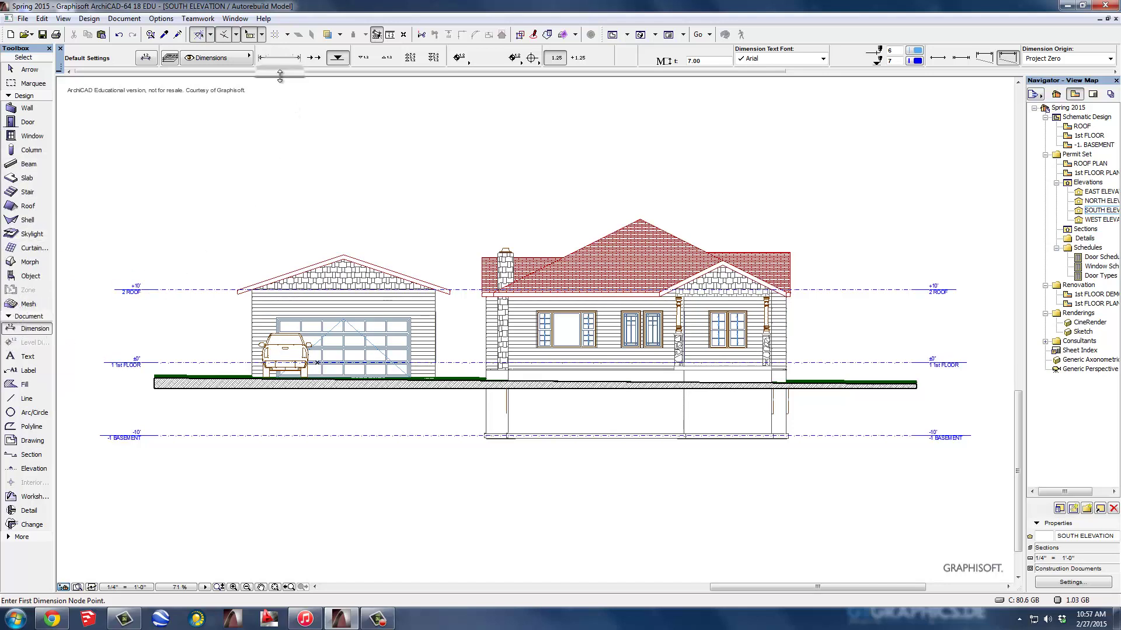
- Set dimensions to Project Zero elevation values, placed as markers with the crosshair marker type
click(269, 60)
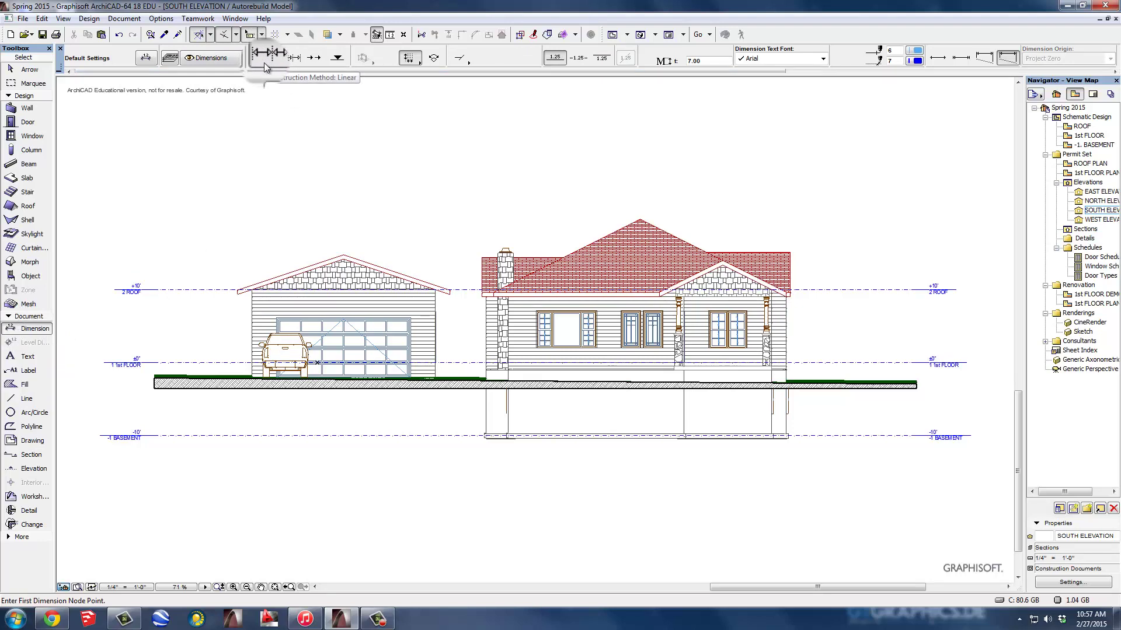
click(331, 60)
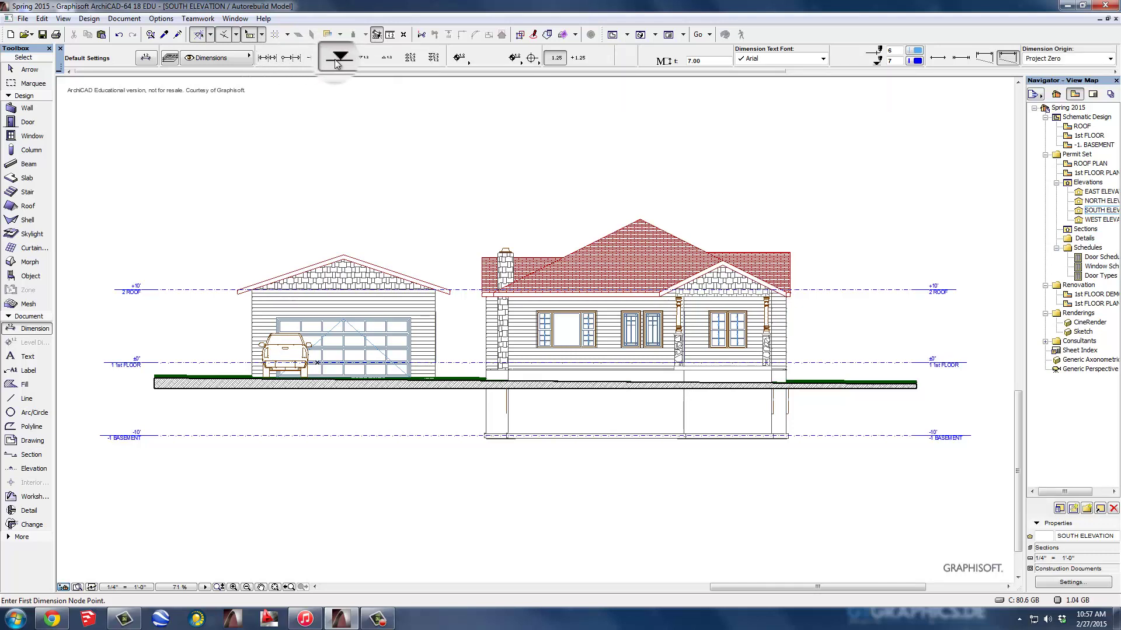
click(359, 56)
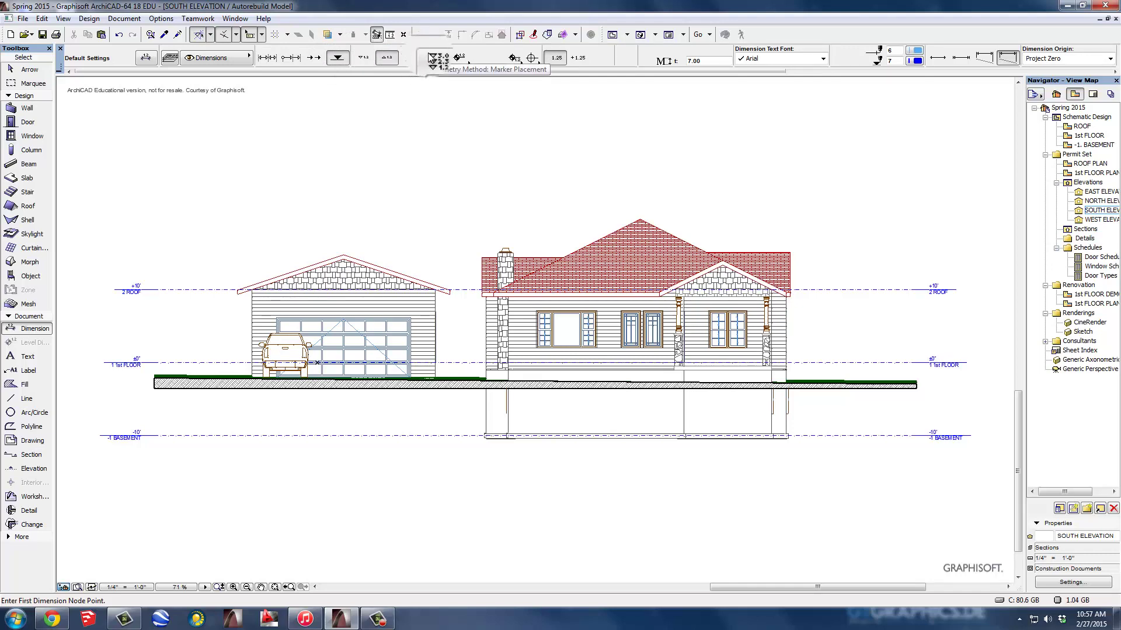
click(363, 57)
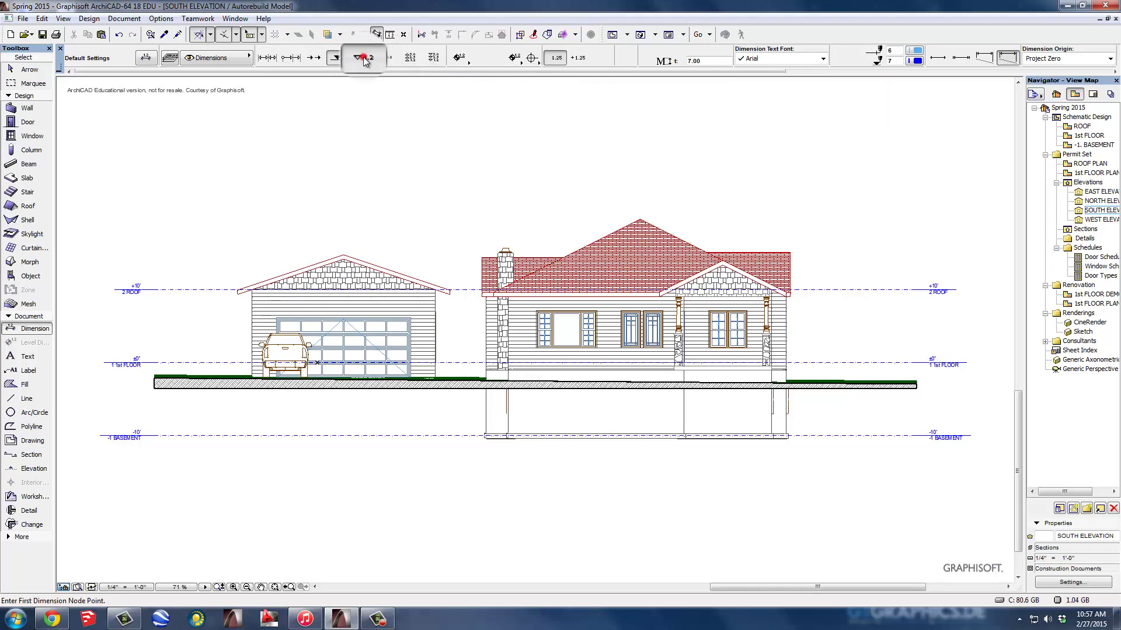
click(410, 57)
click(458, 57)
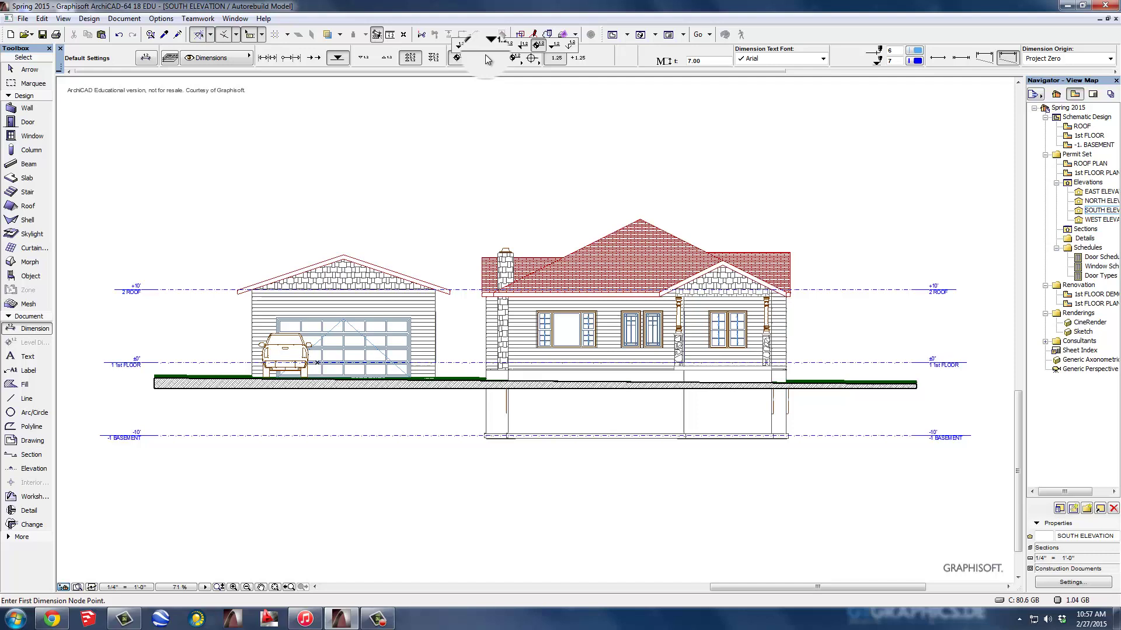
click(535, 46)
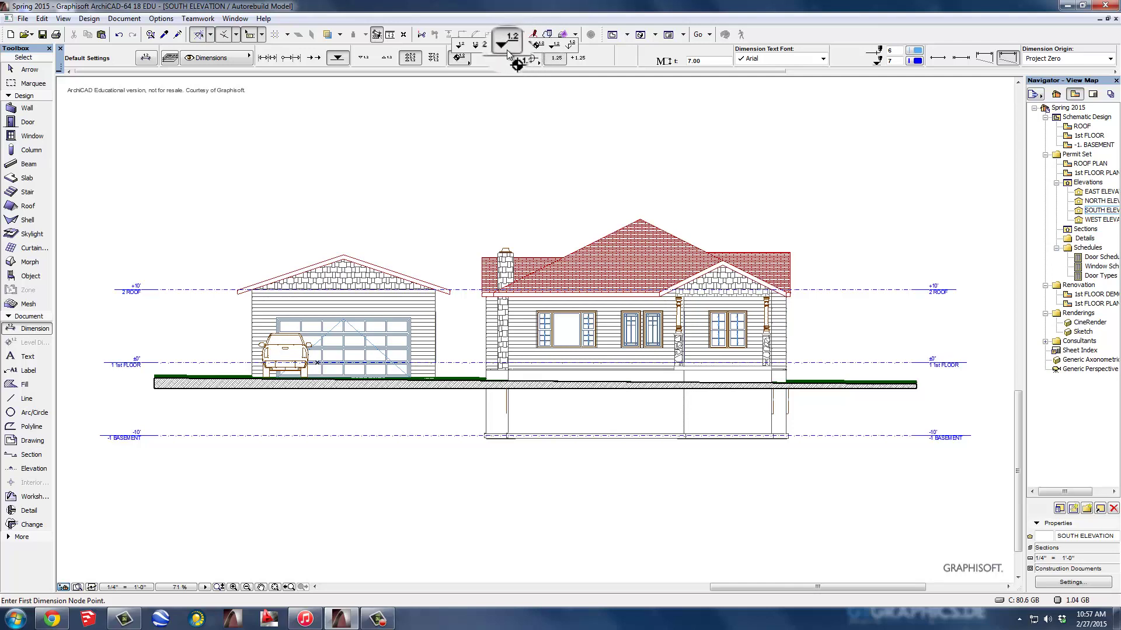
click(530, 61)
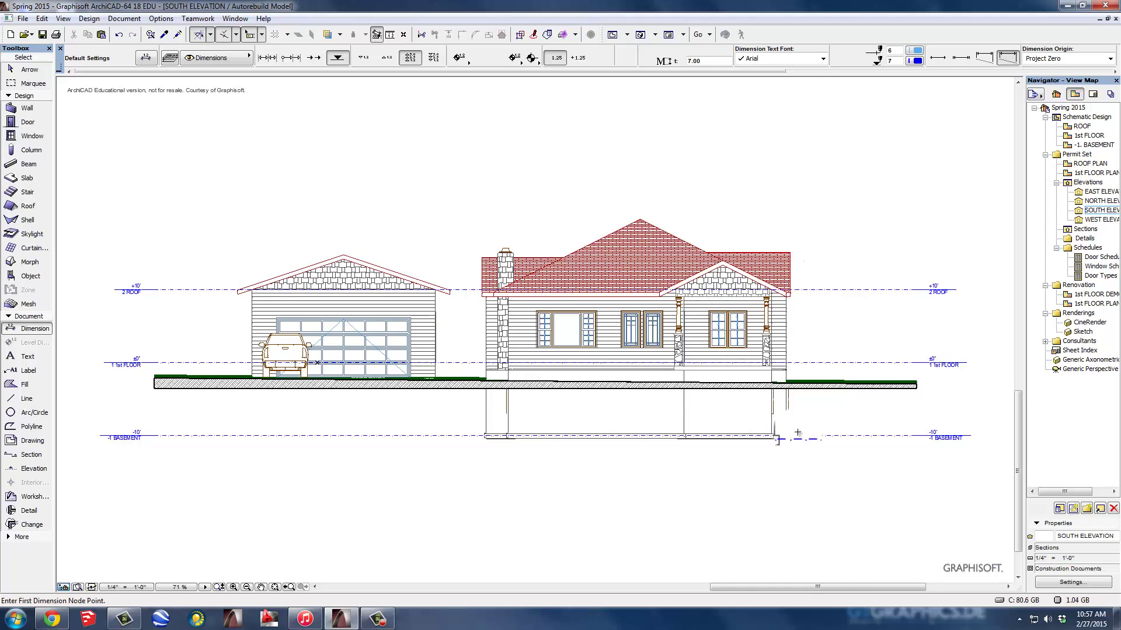
- Pick elevation nodes at the basement wall base, ground slab, floor slab, window head and roof corner
scroll(782, 434, up, 1)
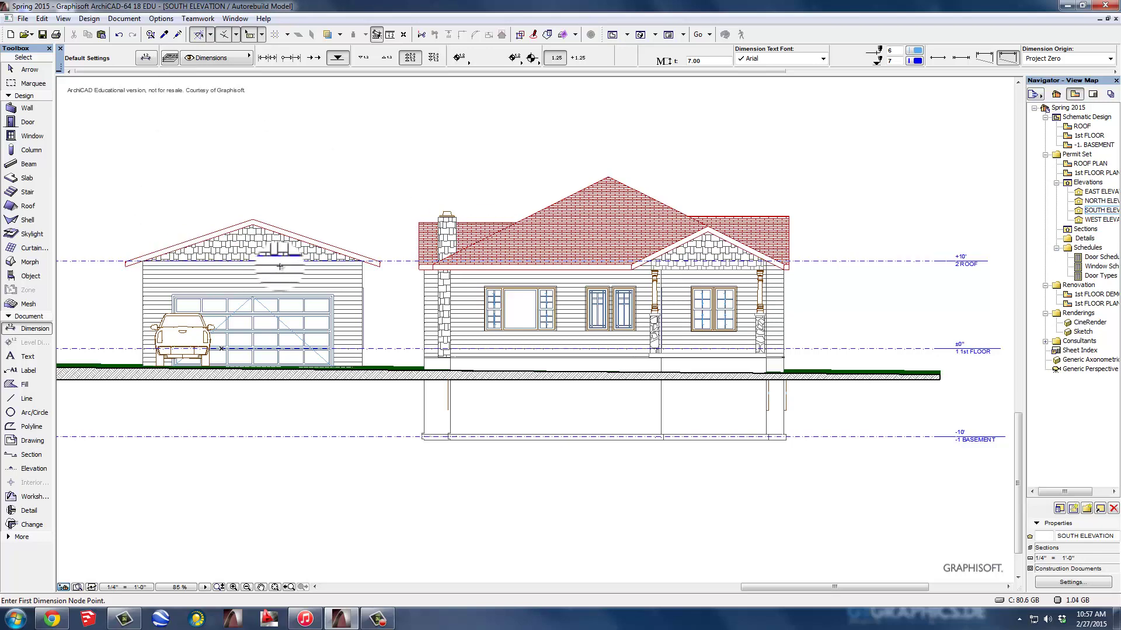
scroll(413, 322, up, 4)
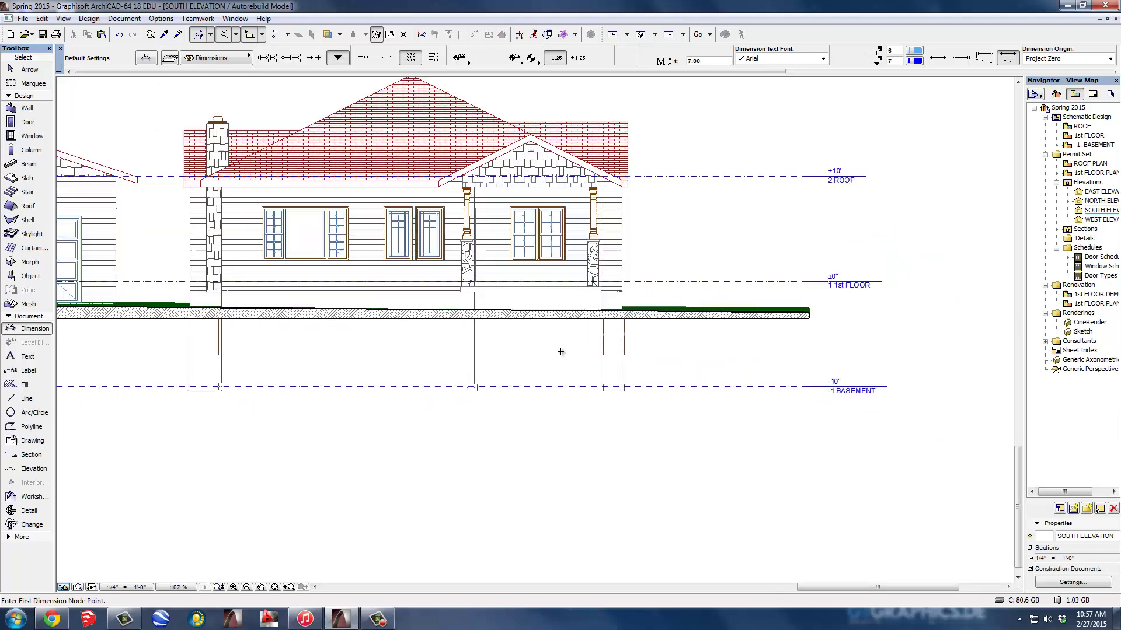
scroll(616, 374, up, 6)
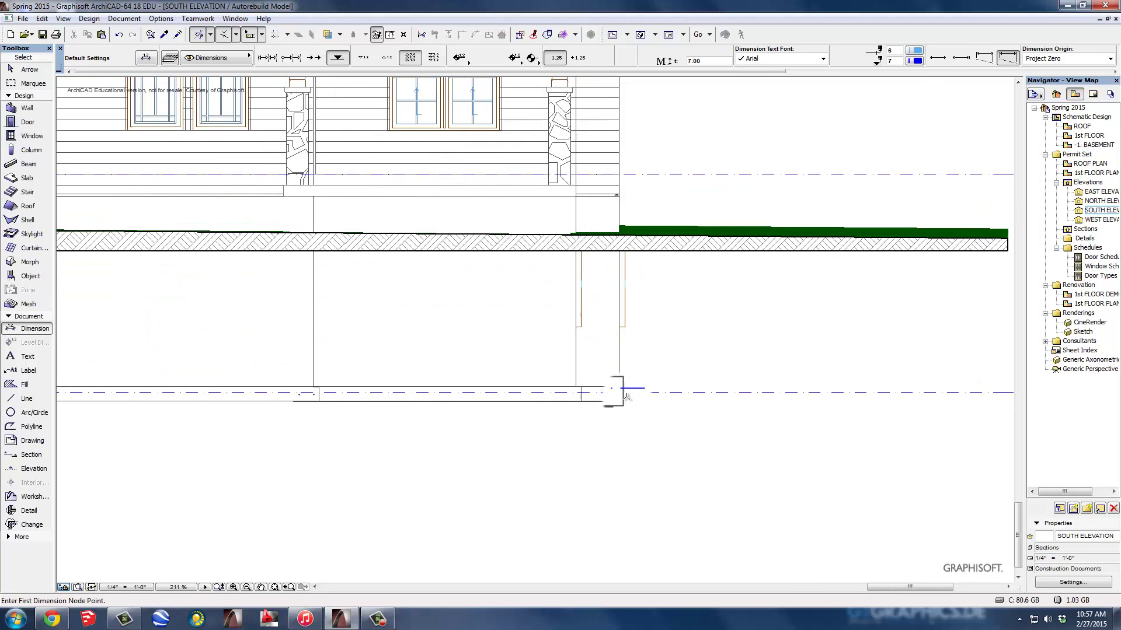
click(625, 387)
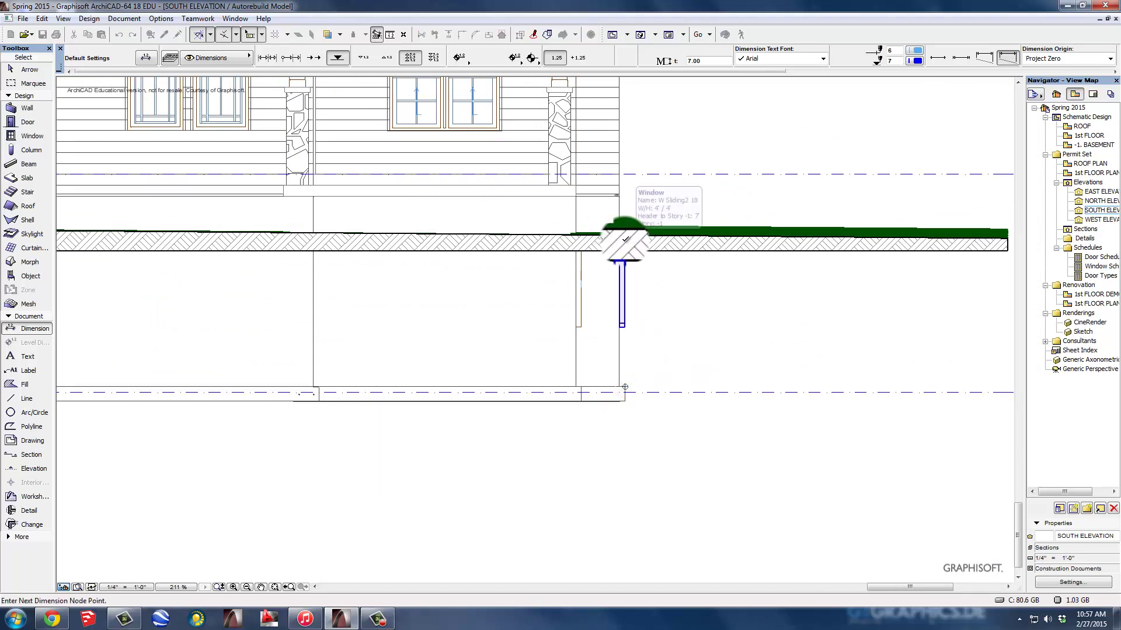
click(624, 240)
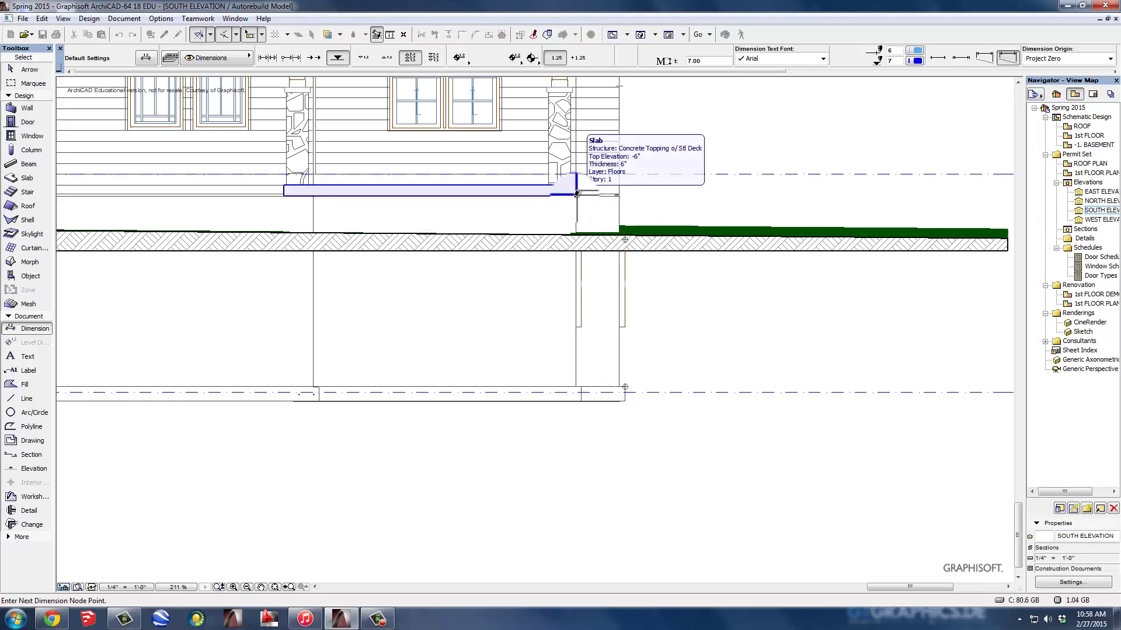
click(575, 194)
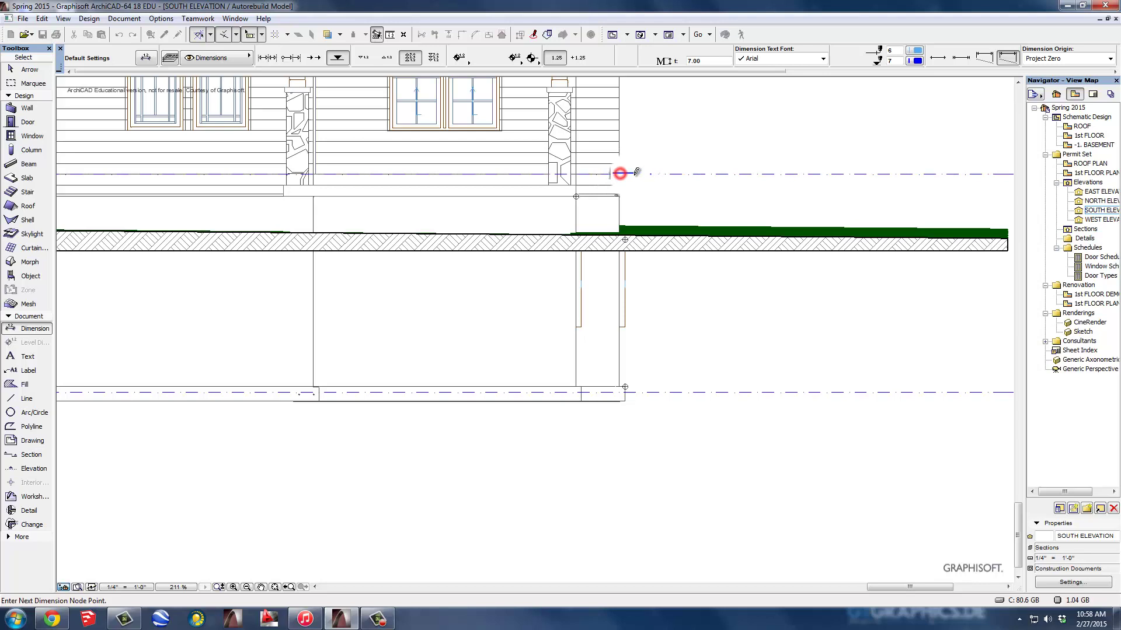
scroll(645, 188, up, 3)
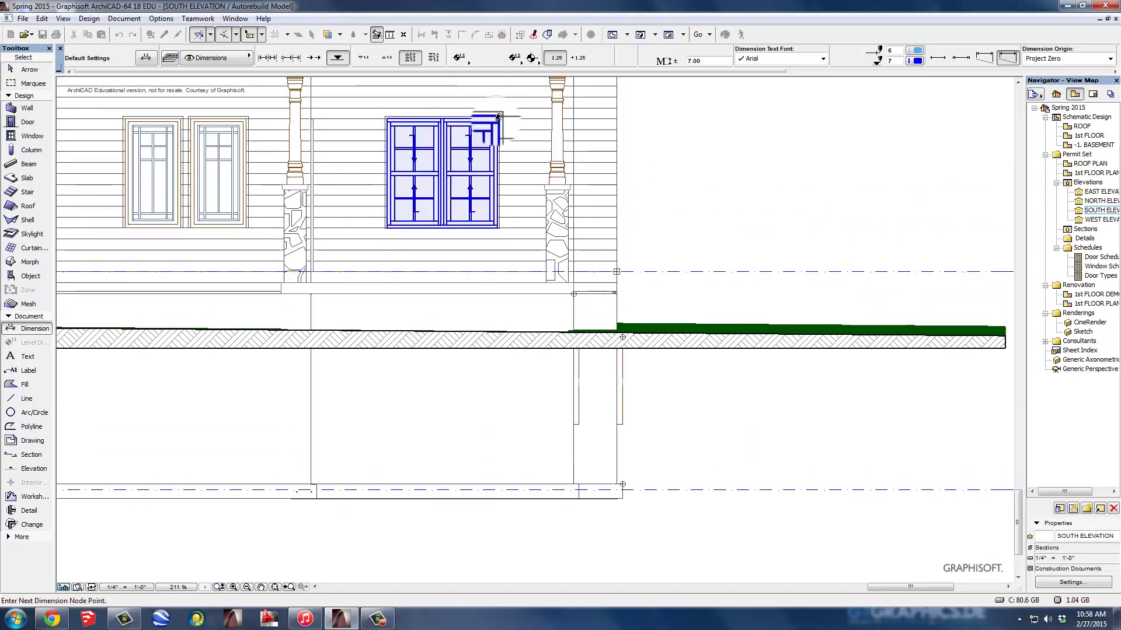
click(501, 113)
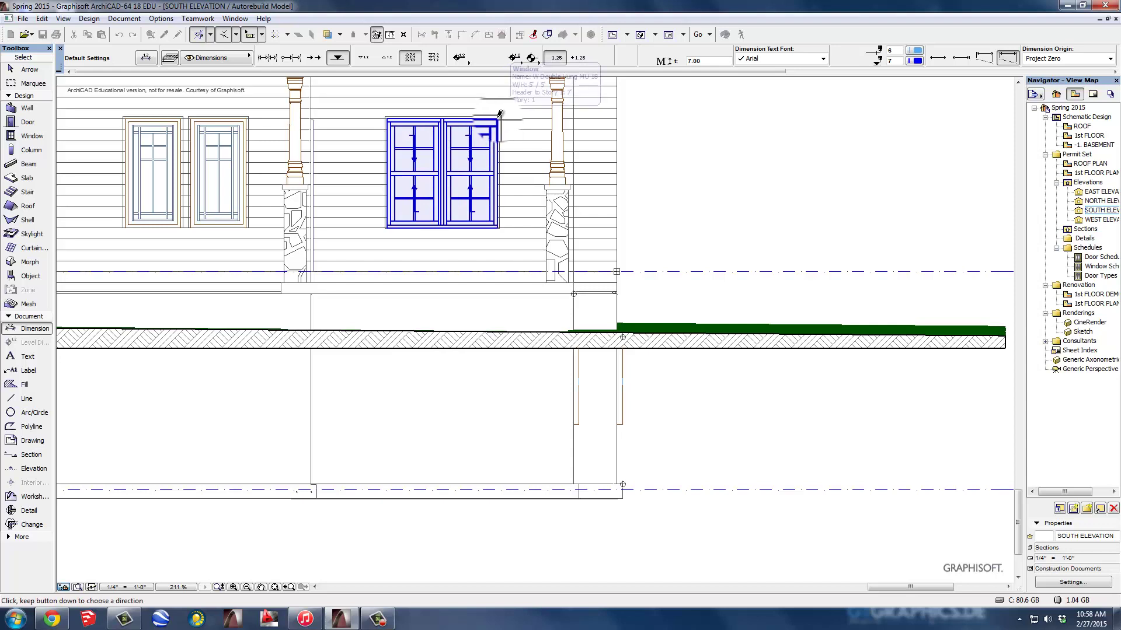
mouse_move(555, 117)
middle_down()
mouse_move(586, 150)
mouse_move(561, 221)
middle_up()
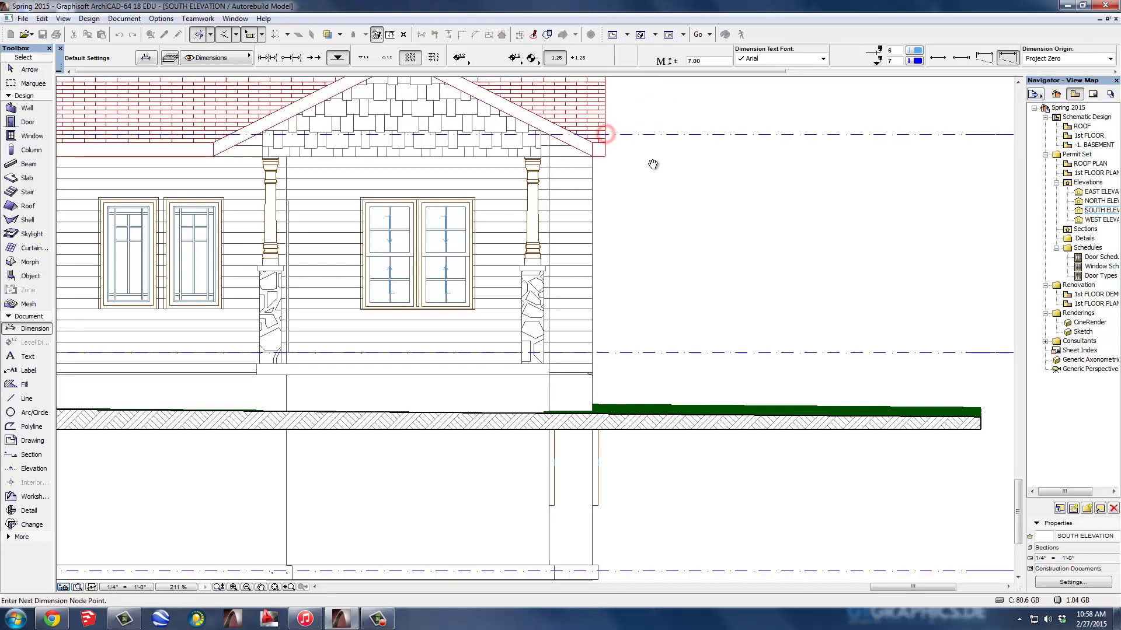
mouse_move(650, 165)
middle_down()
mouse_move(650, 275)
mouse_move(638, 303)
middle_up()
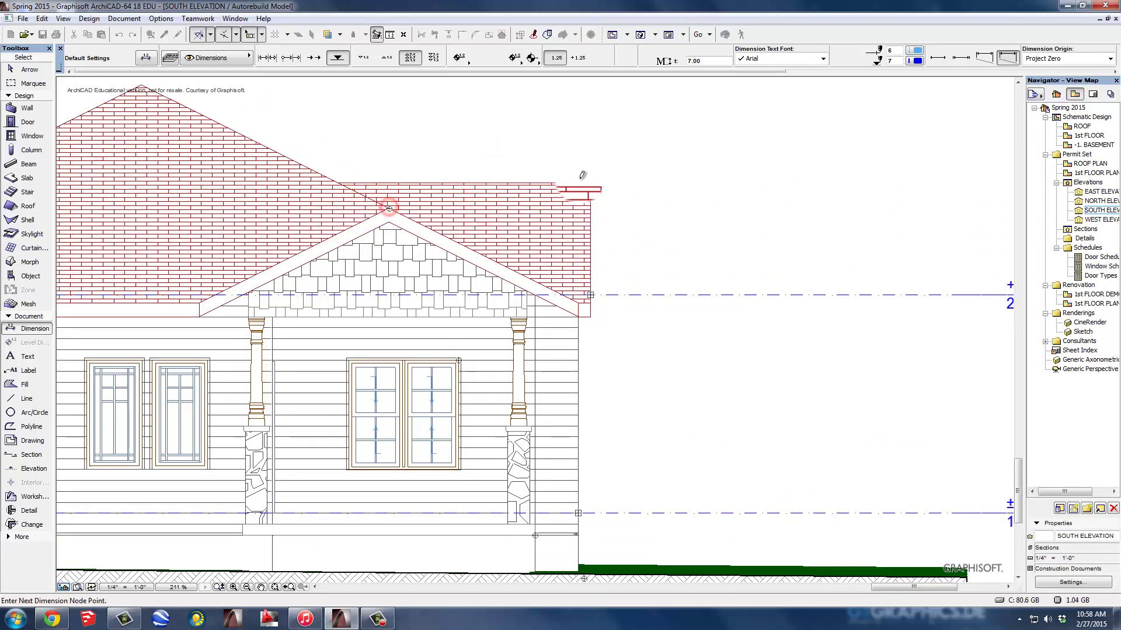
mouse_move(591, 182)
middle_down()
mouse_move(443, 167)
mouse_move(453, 163)
middle_up()
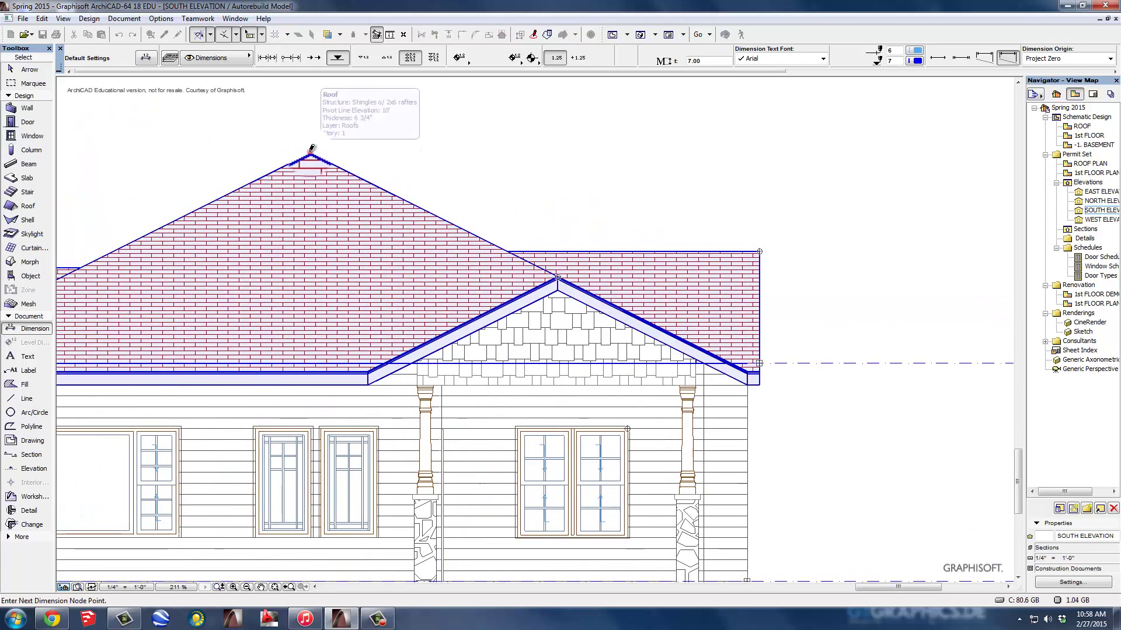
scroll(705, 189, down, 1)
- Finish node picking and place the column of elevation markers beside the house
right_click(728, 208)
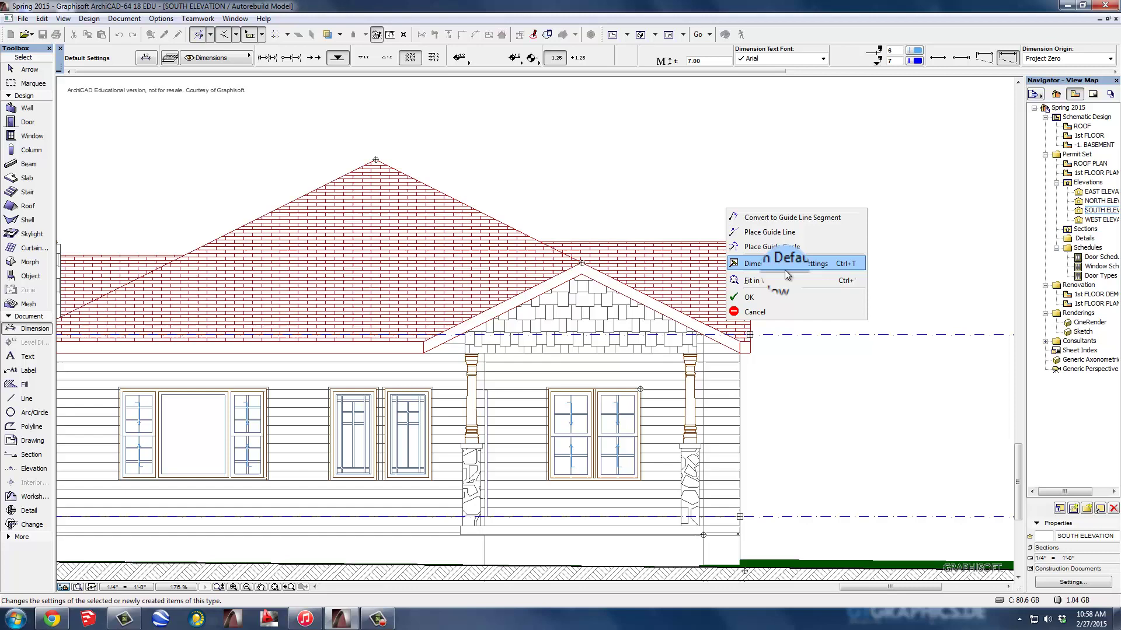
click(759, 296)
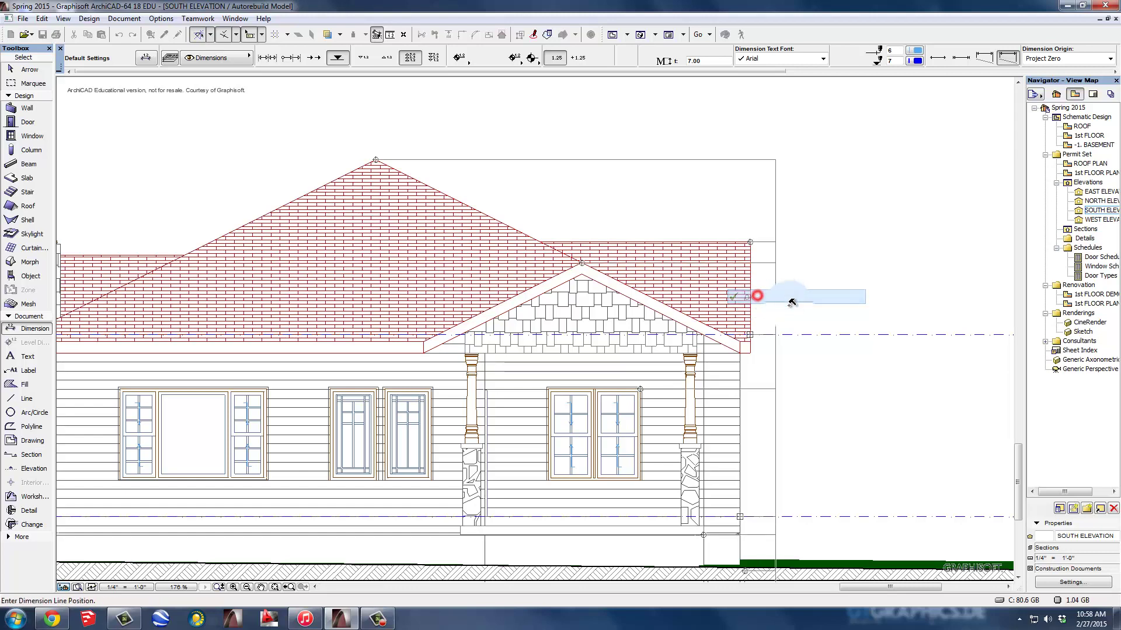
middle_drag(790, 299, 385, 175)
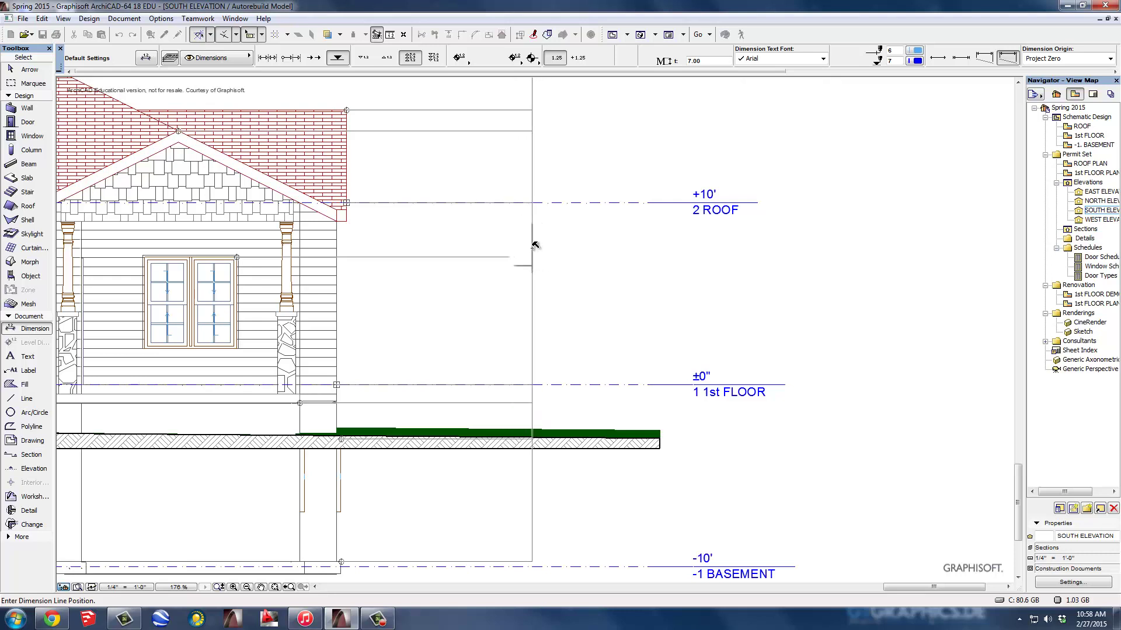
click(532, 245)
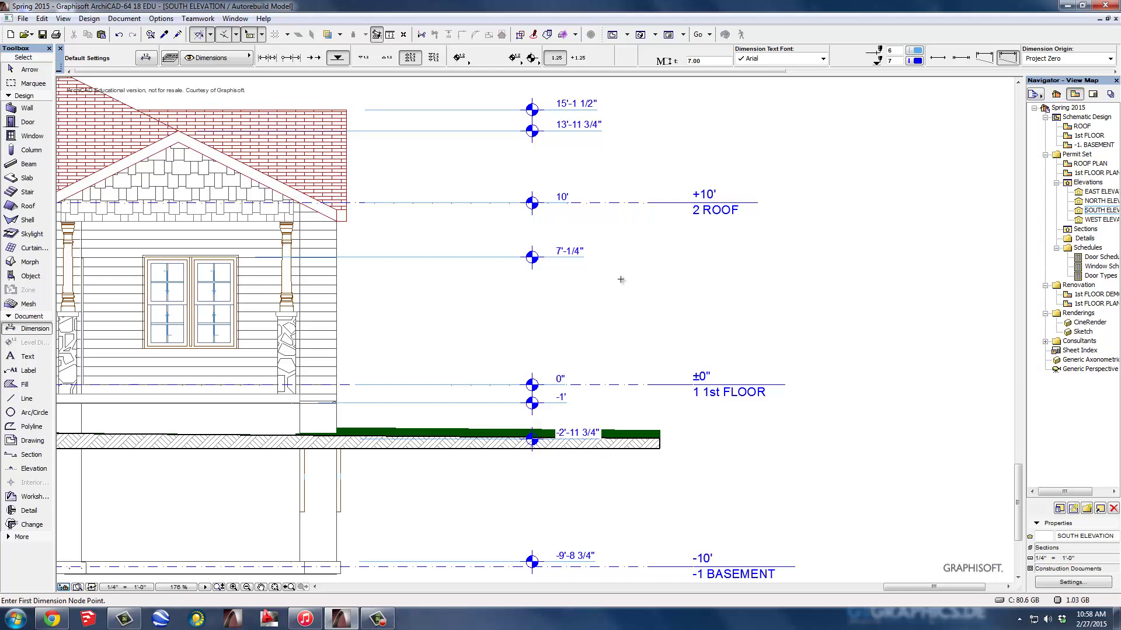
middle_drag(598, 259, 645, 334)
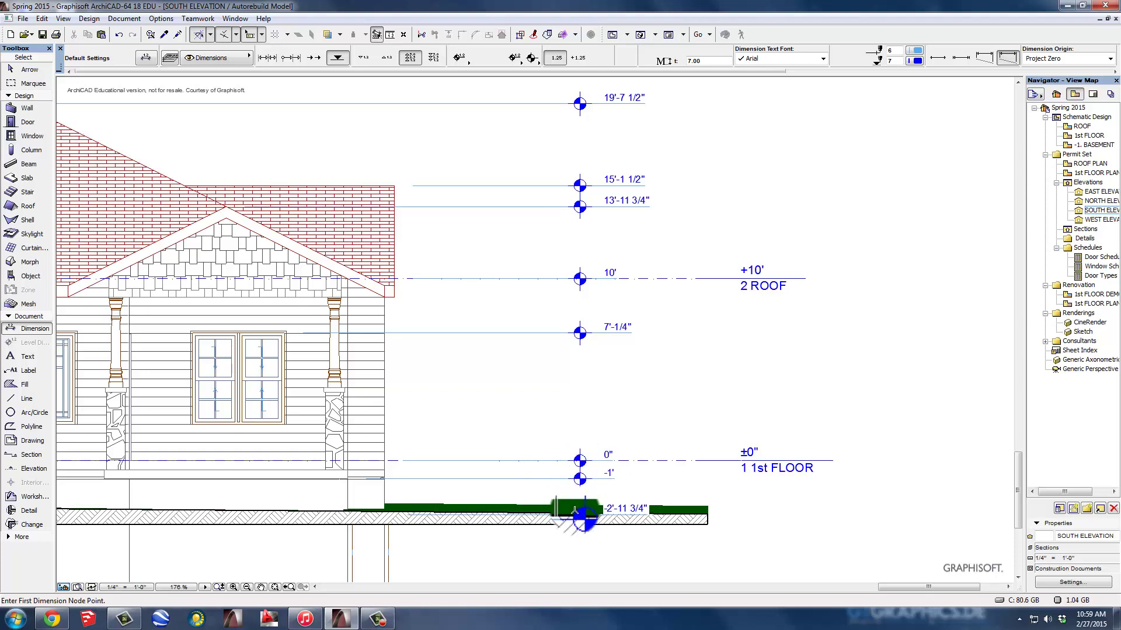
- Zoom out and pan so the whole south façade, roof and elevation markers fit the view
scroll(575, 512, down, 3)
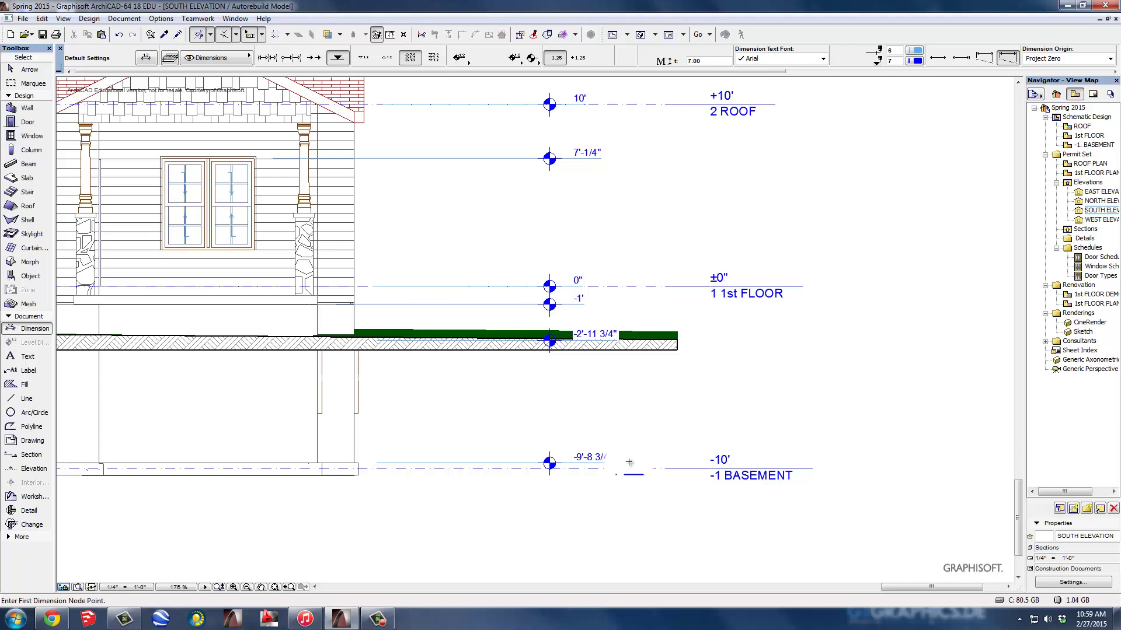
scroll(629, 462, down, 2)
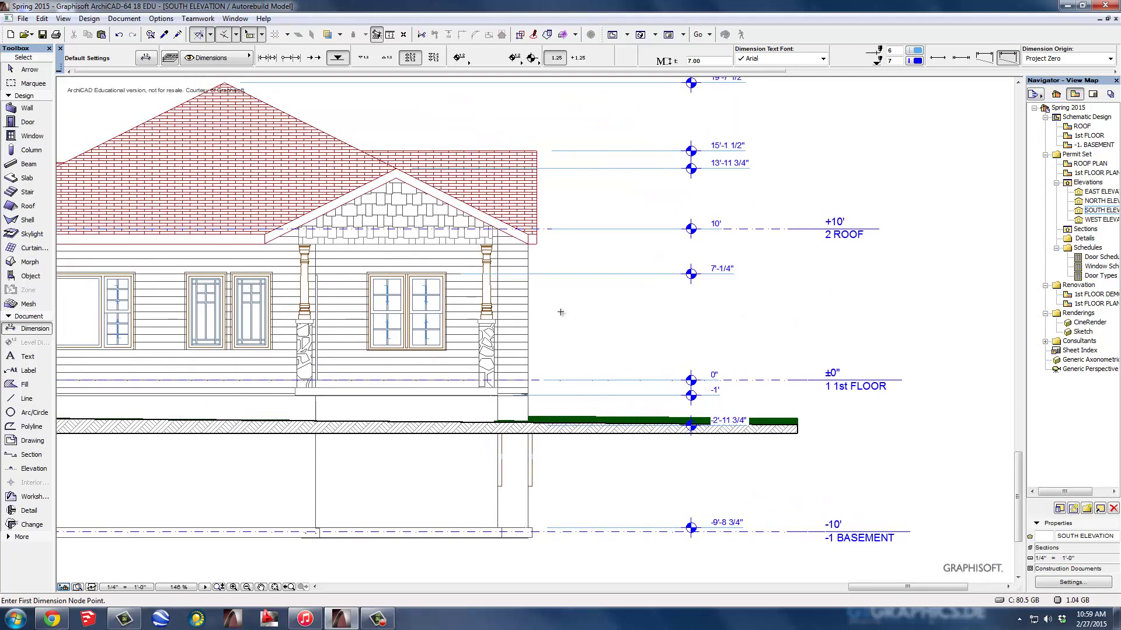
mouse_move(560, 312)
middle_down()
mouse_move(642, 387)
mouse_move(670, 388)
middle_up()
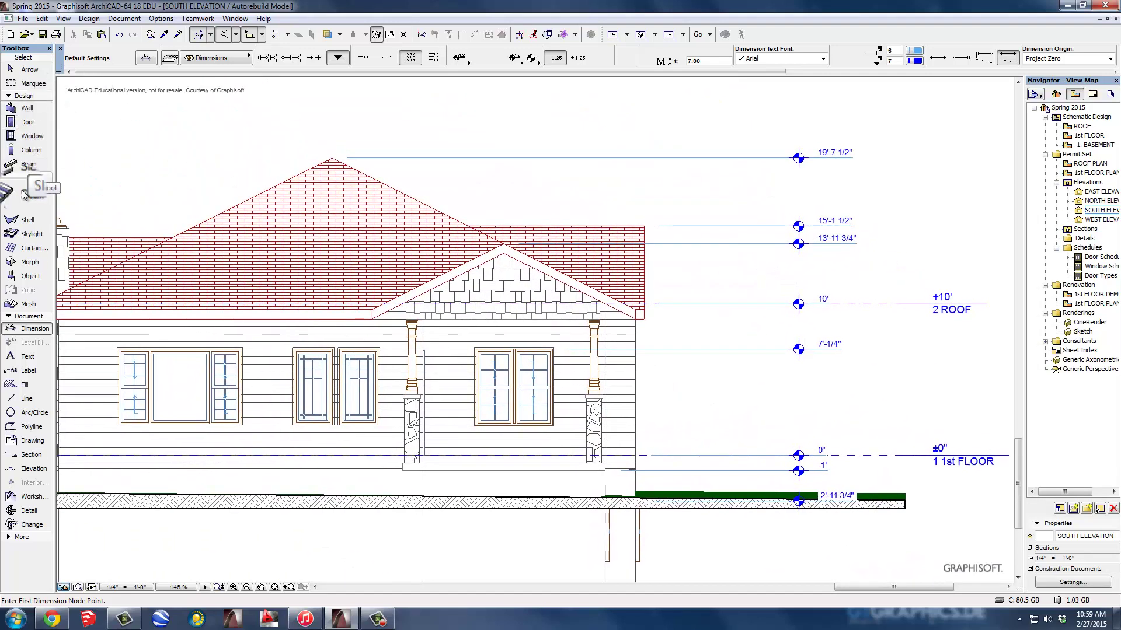
- Choose the Label tool and keep the plain text label type
click(26, 370)
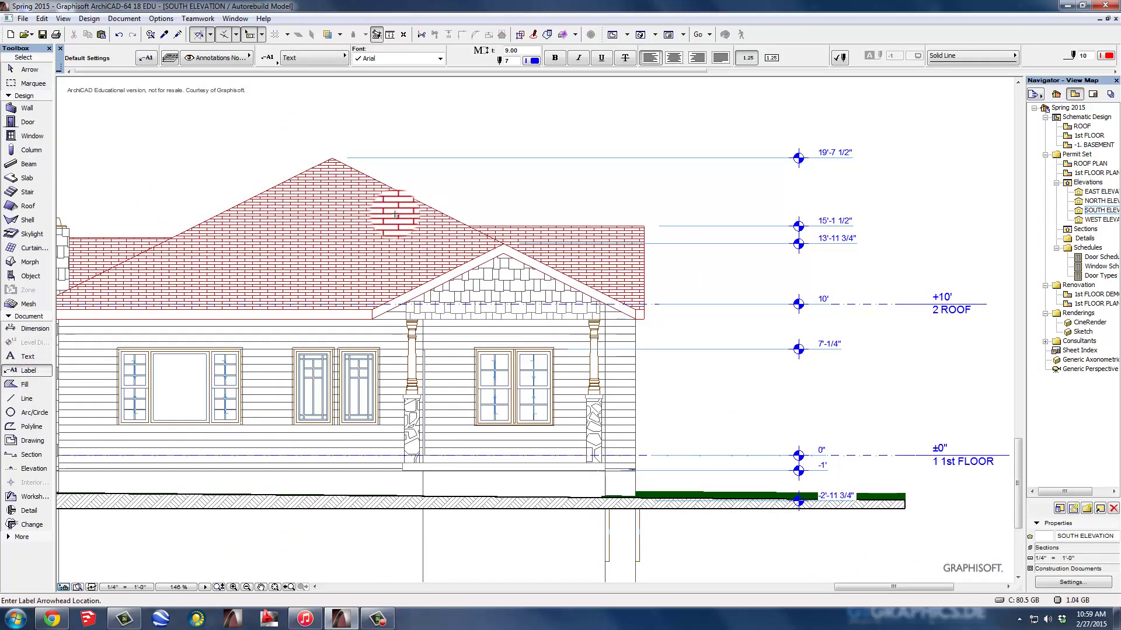
click(278, 65)
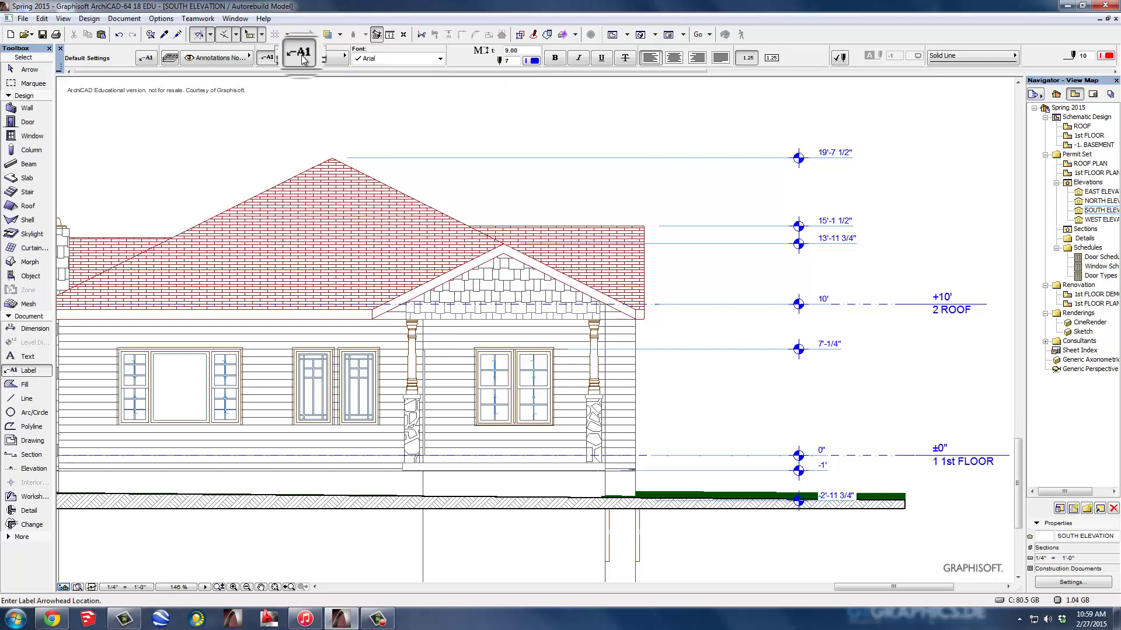
click(357, 227)
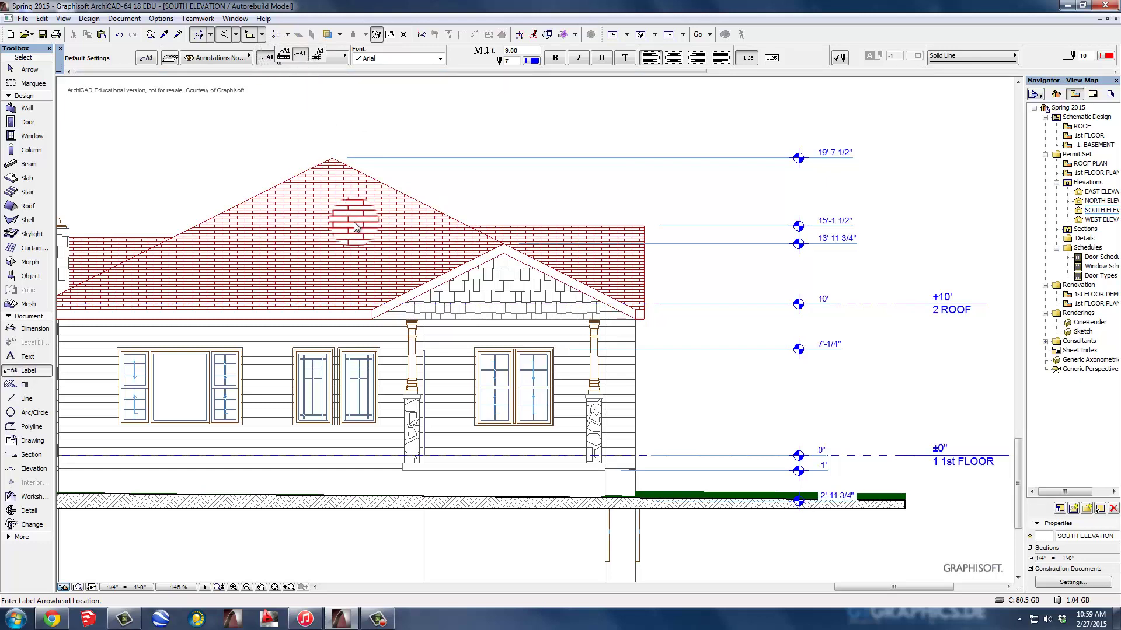
click(265, 58)
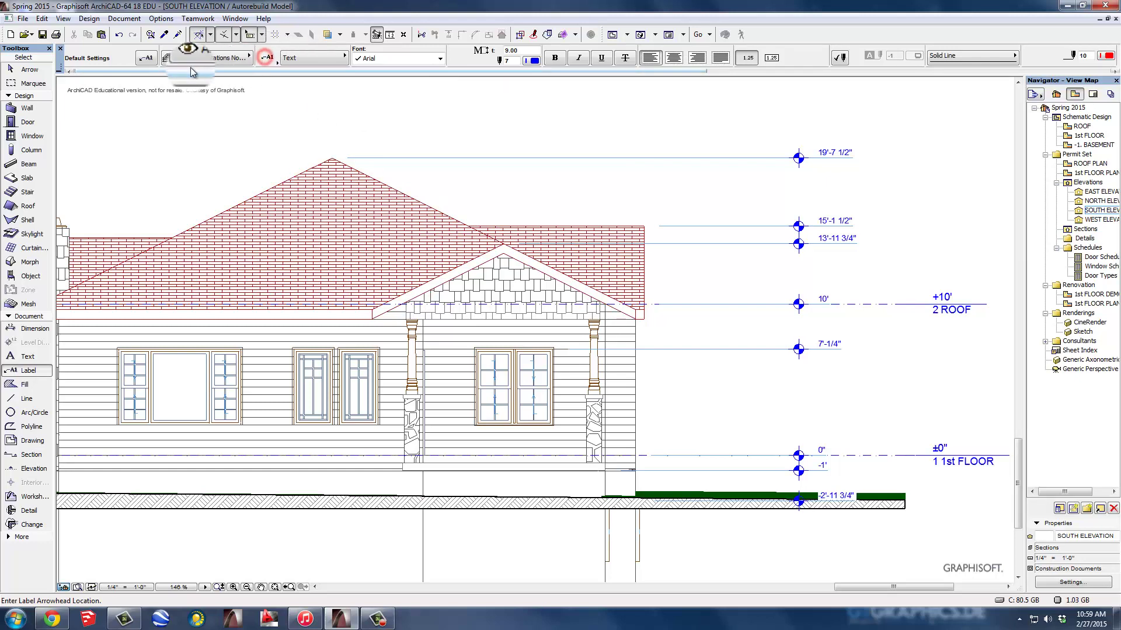
- Give the label defaults a straight leader line with a new arrowhead style
click(147, 60)
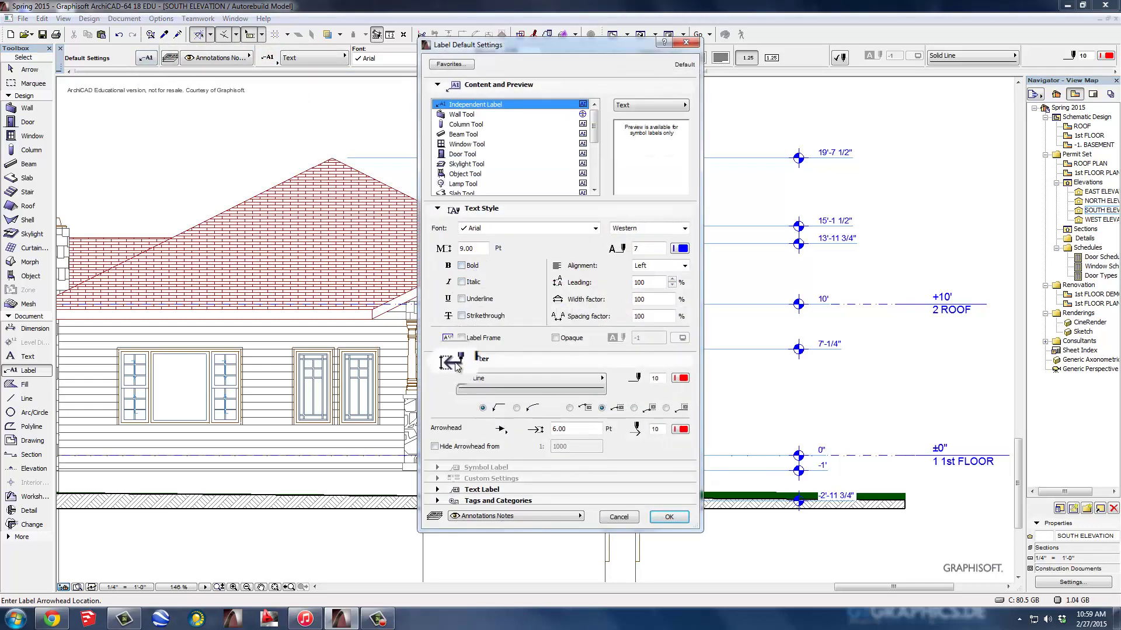
click(516, 407)
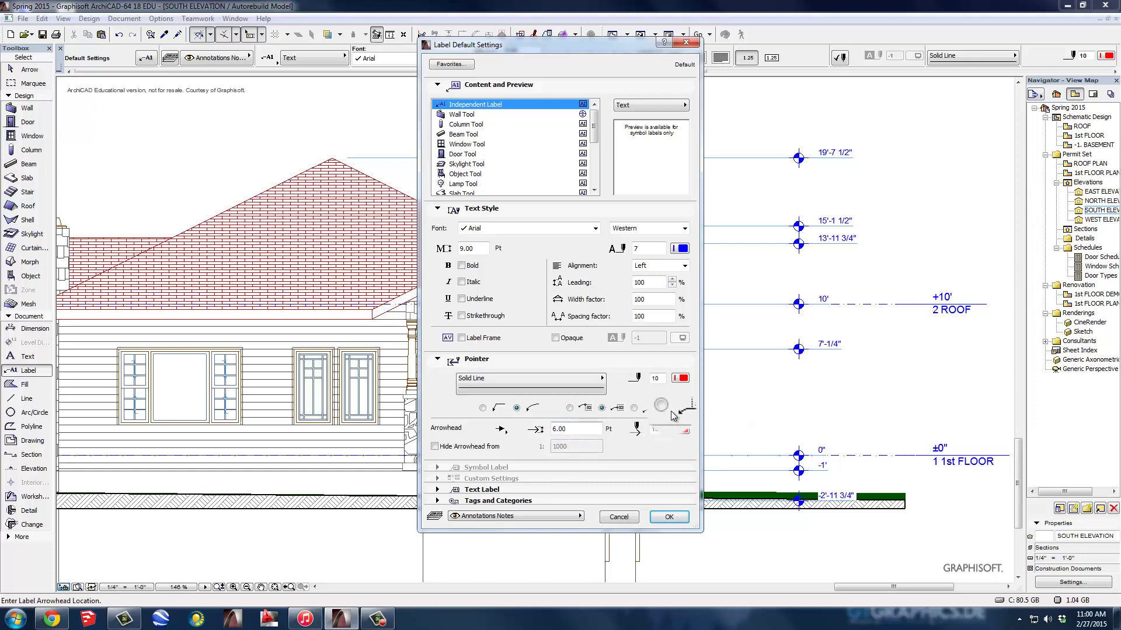
click(667, 407)
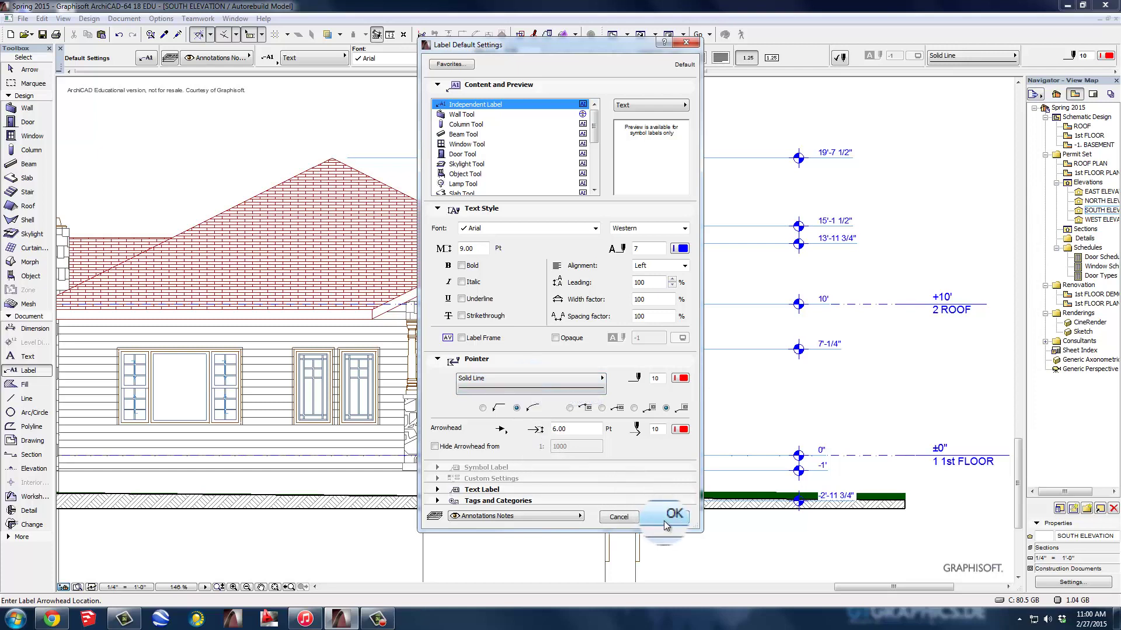
click(482, 408)
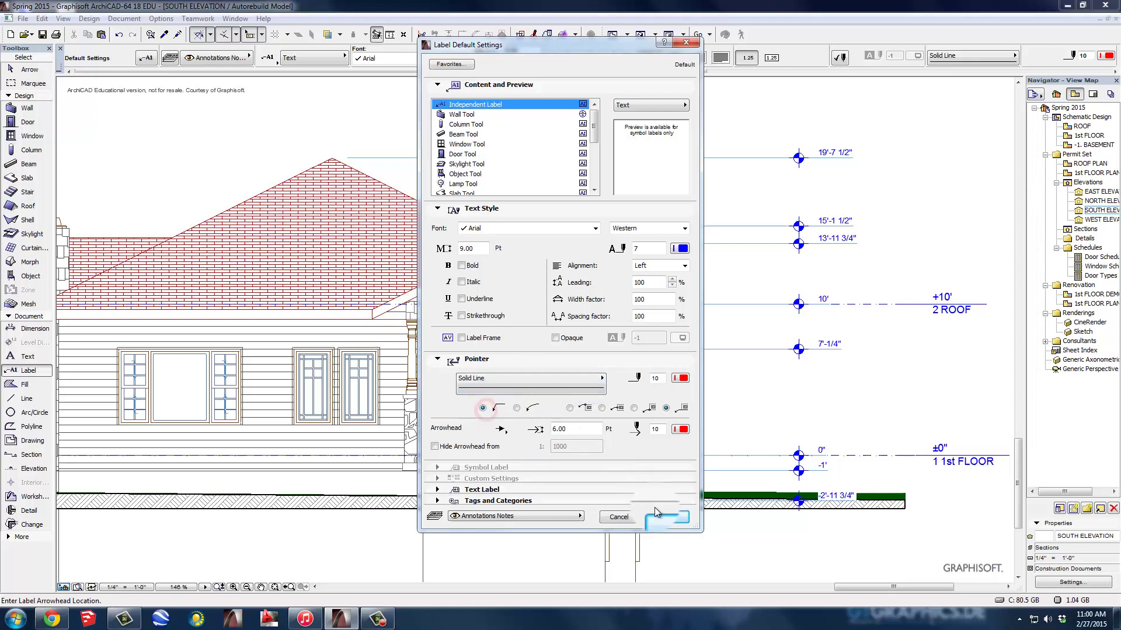
click(500, 429)
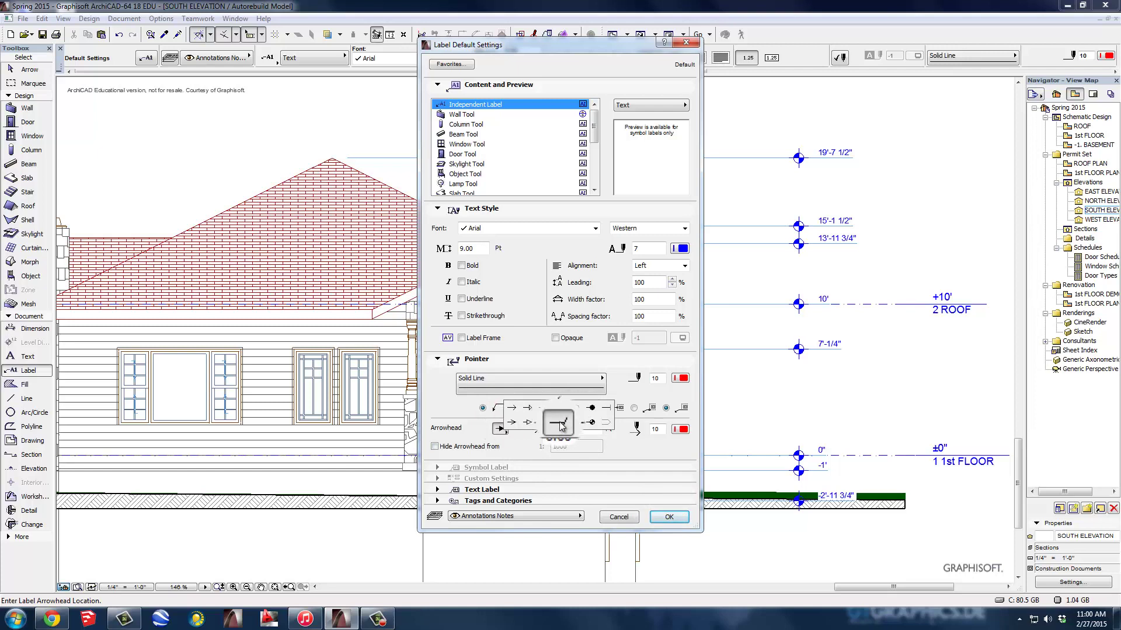
click(513, 425)
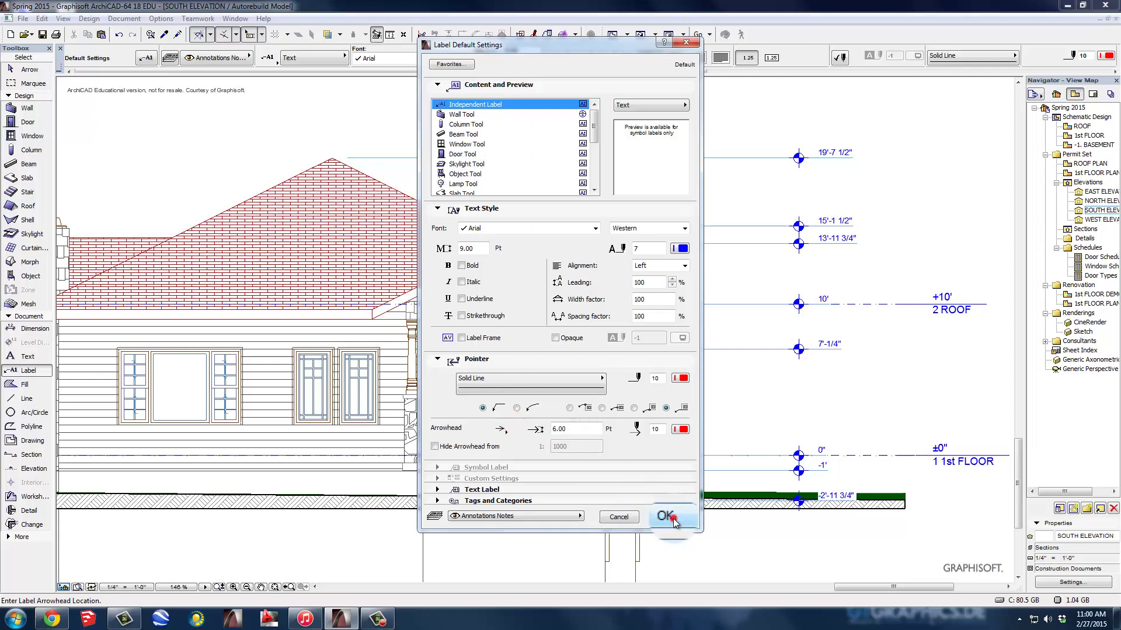
click(669, 517)
- Add a roof leader note: 100# architectural asphalt shingles, 30# underlayment, 22 gauge galvanized valley flashing
click(402, 217)
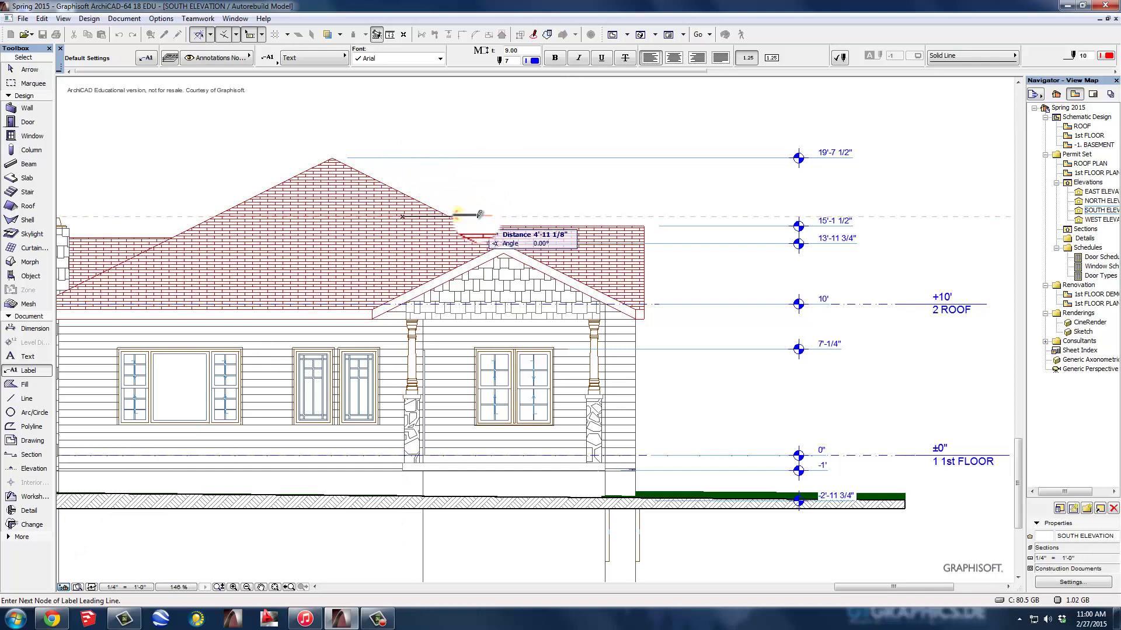
click(458, 190)
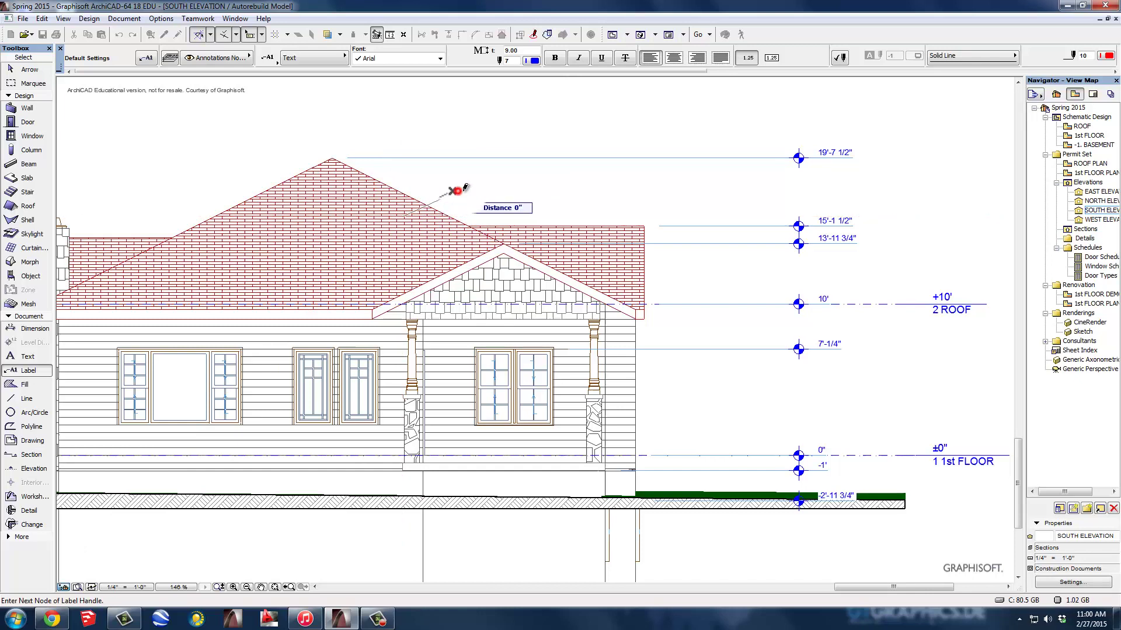
click(476, 191)
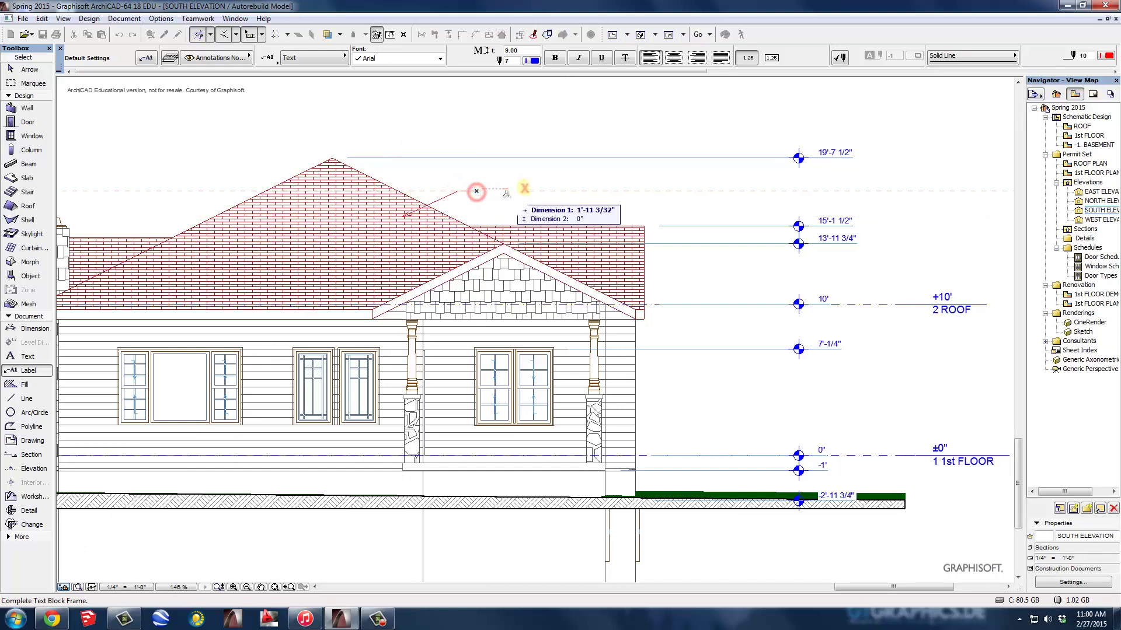
click(633, 216)
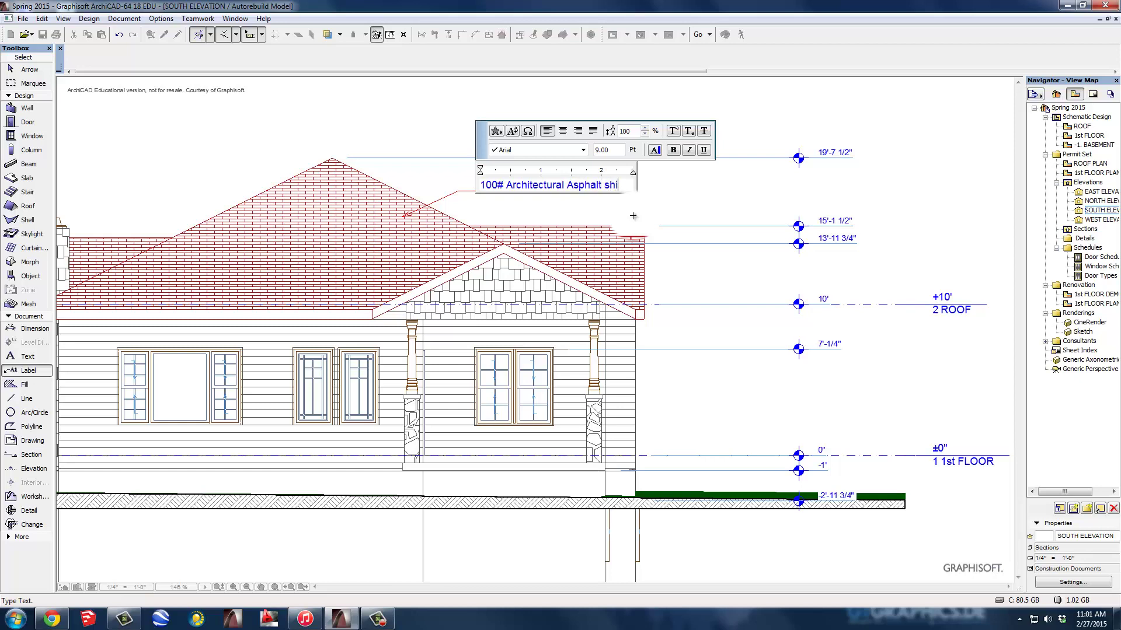
text(es, 30# underlayment req.)
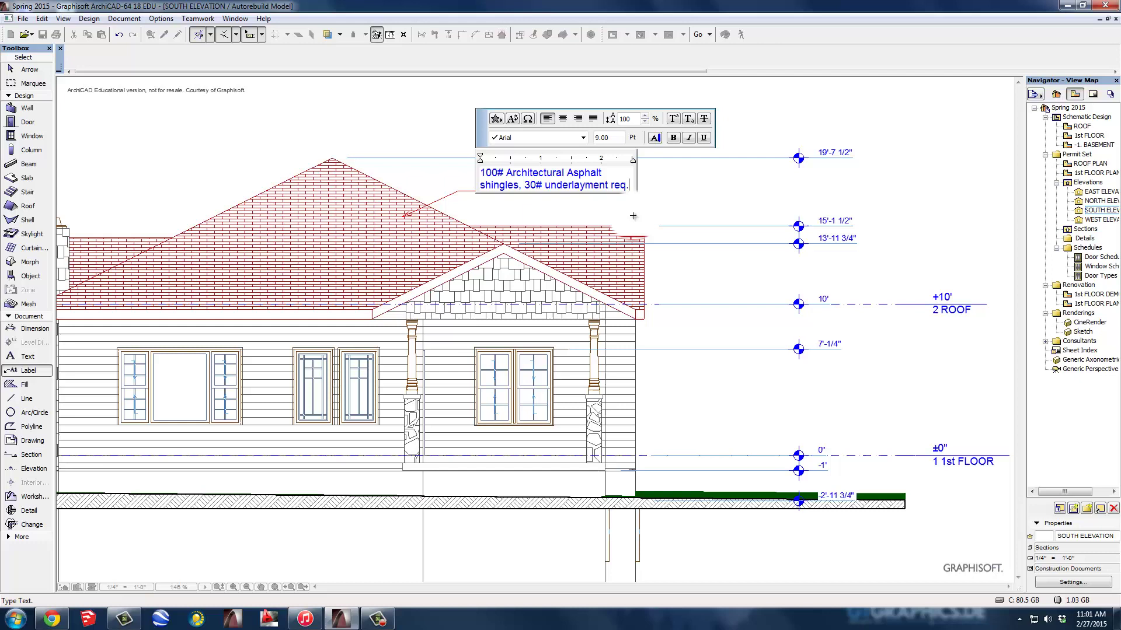
text(A)
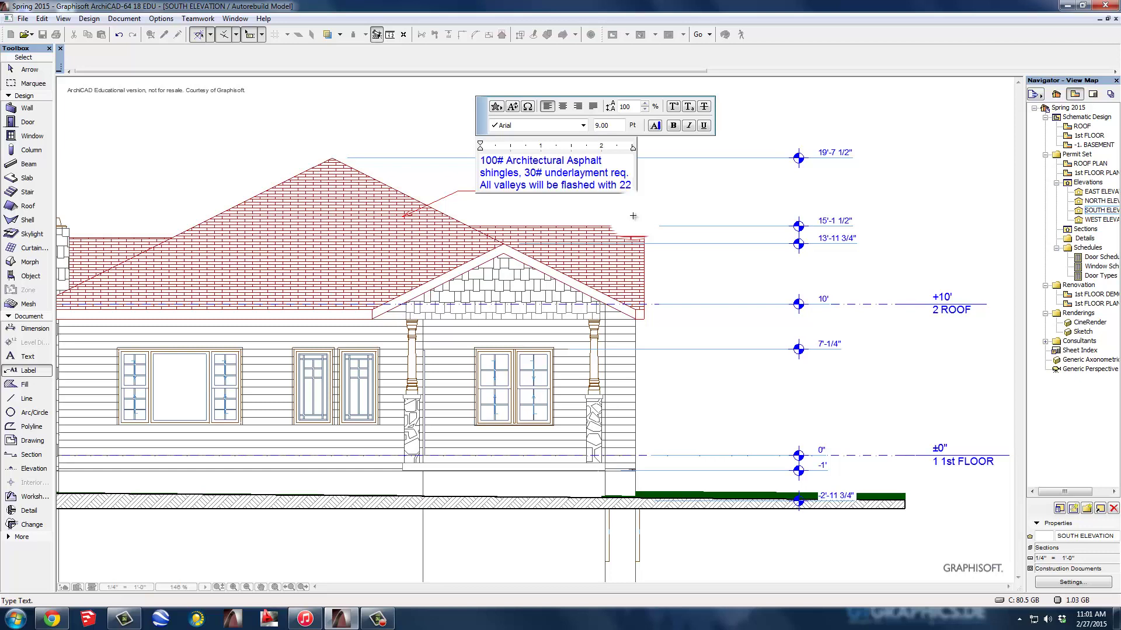
text(gauge galvanized flashing.)
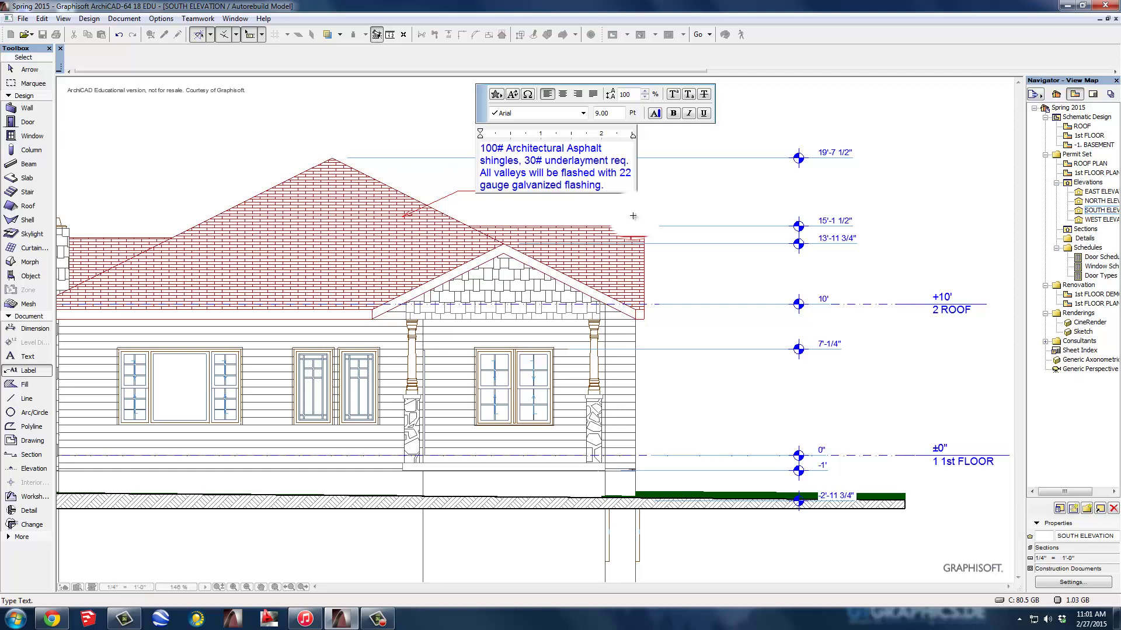
- Commit the roofing note and move the label slightly lower, keeping its leader on the roof
click(698, 217)
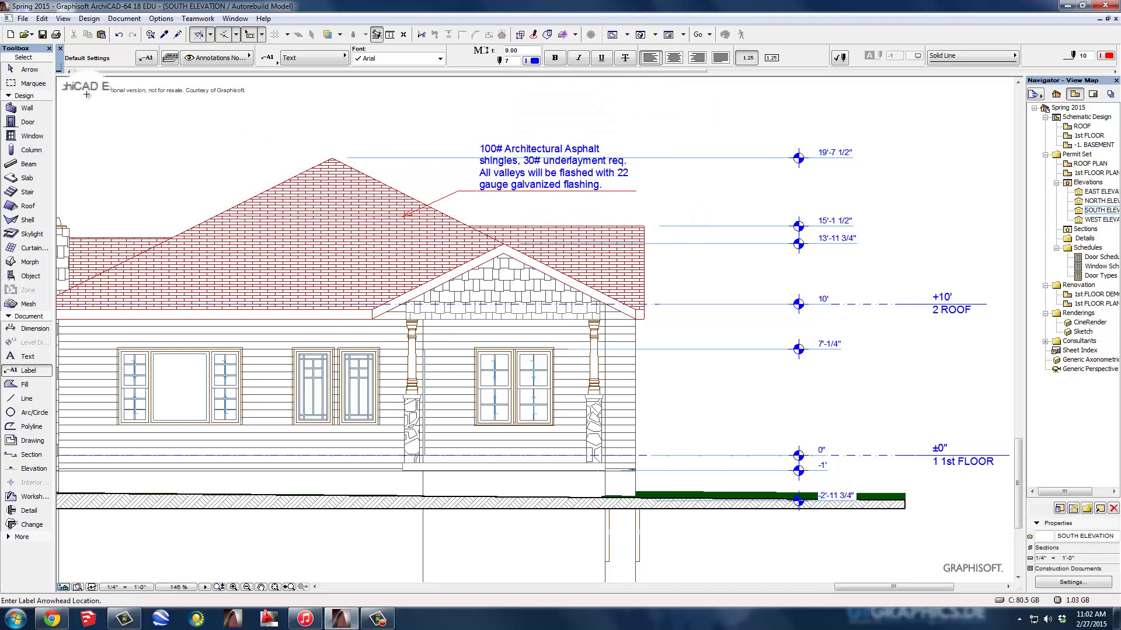
click(28, 69)
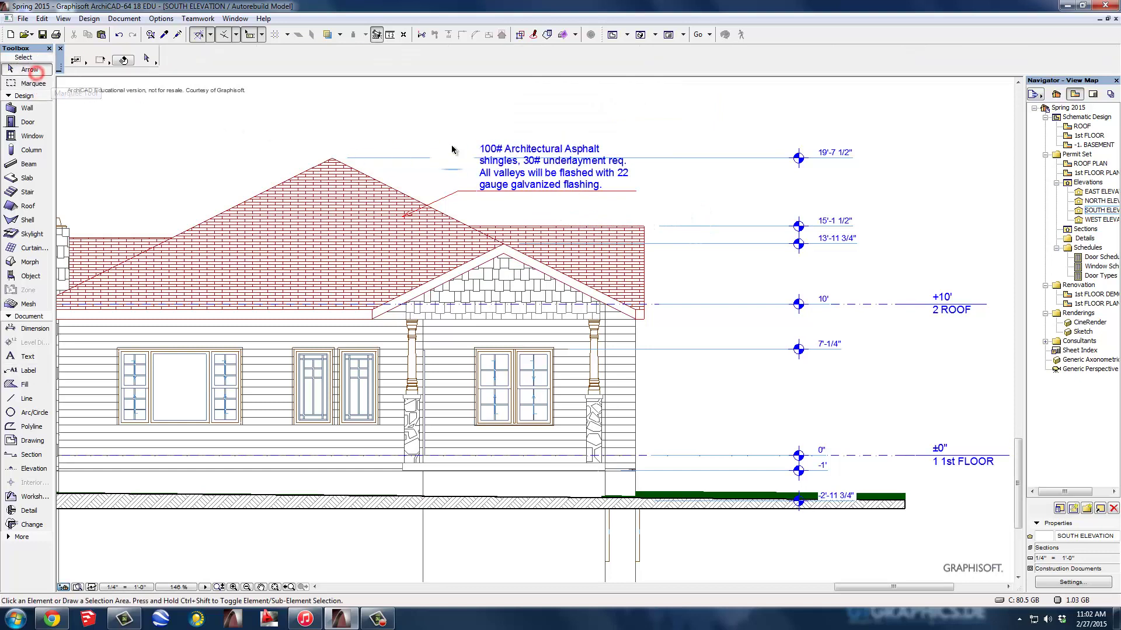
click(530, 192)
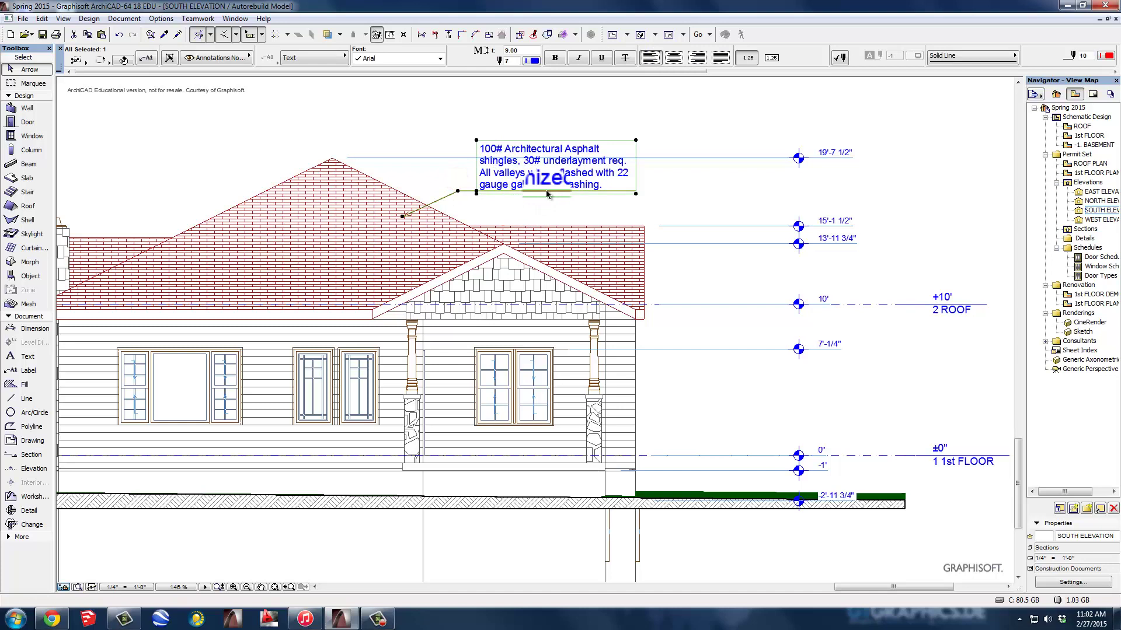
click(507, 199)
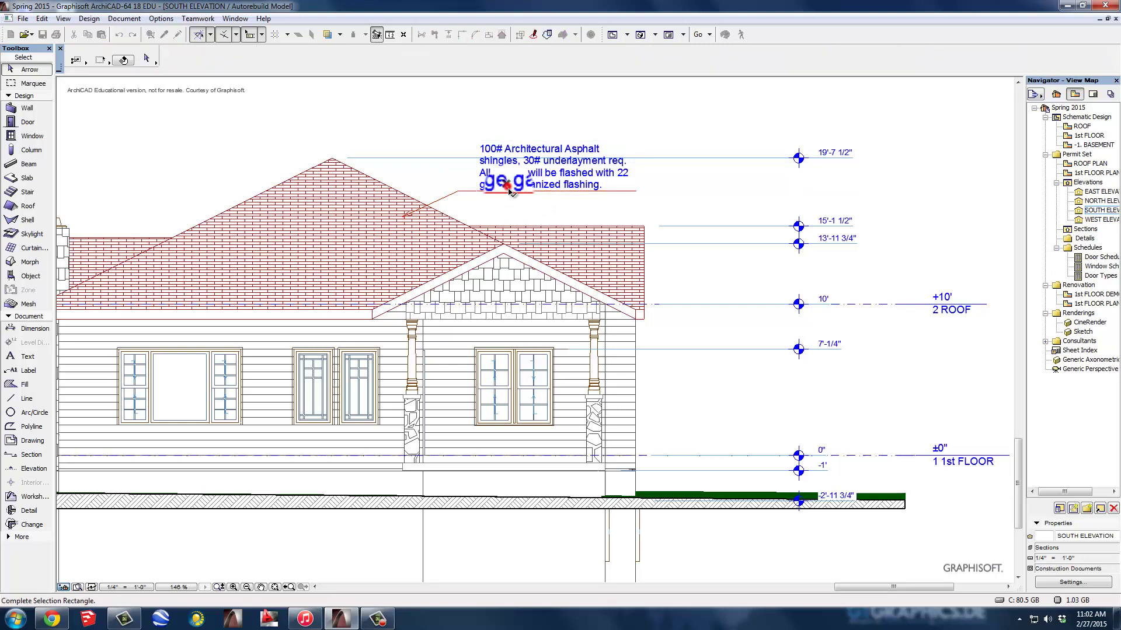
click(501, 207)
click(455, 186)
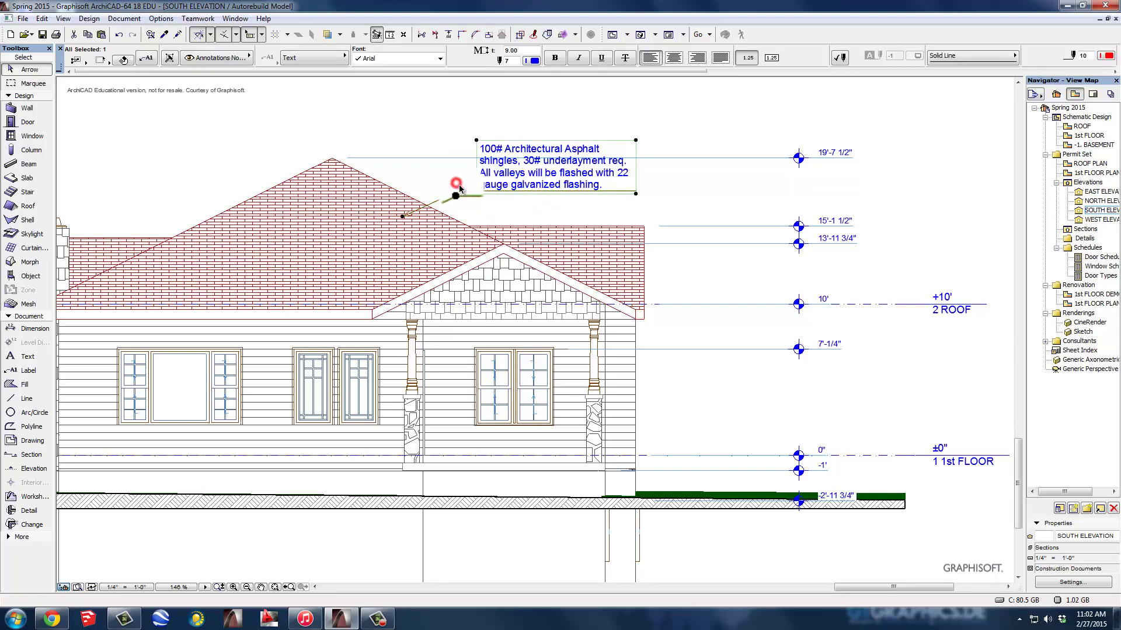
click(478, 193)
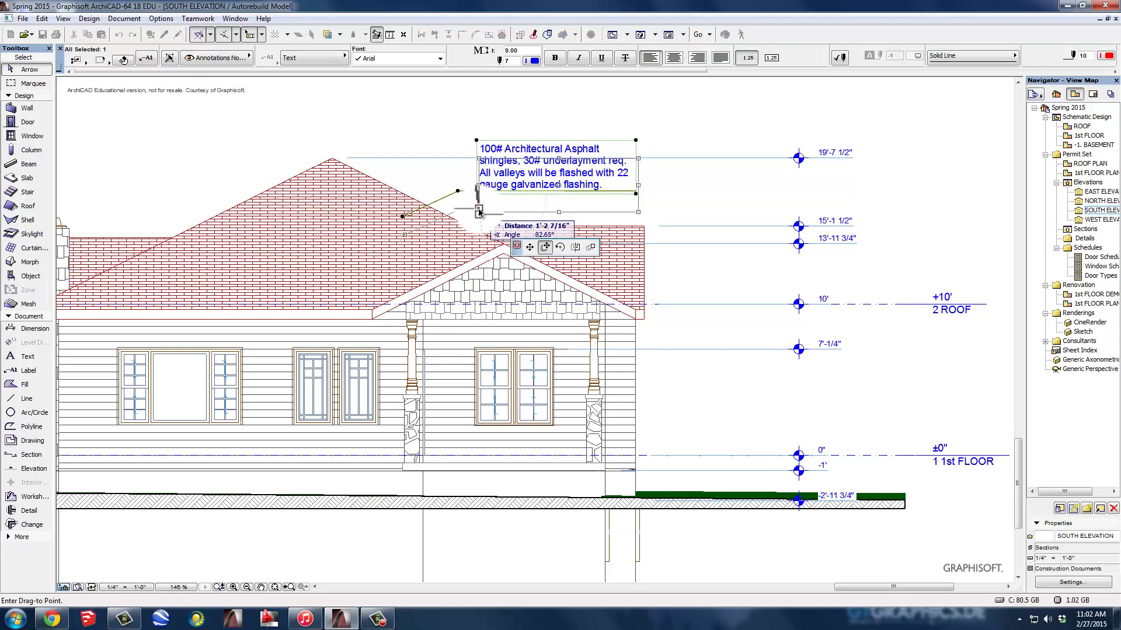
click(478, 217)
click(638, 100)
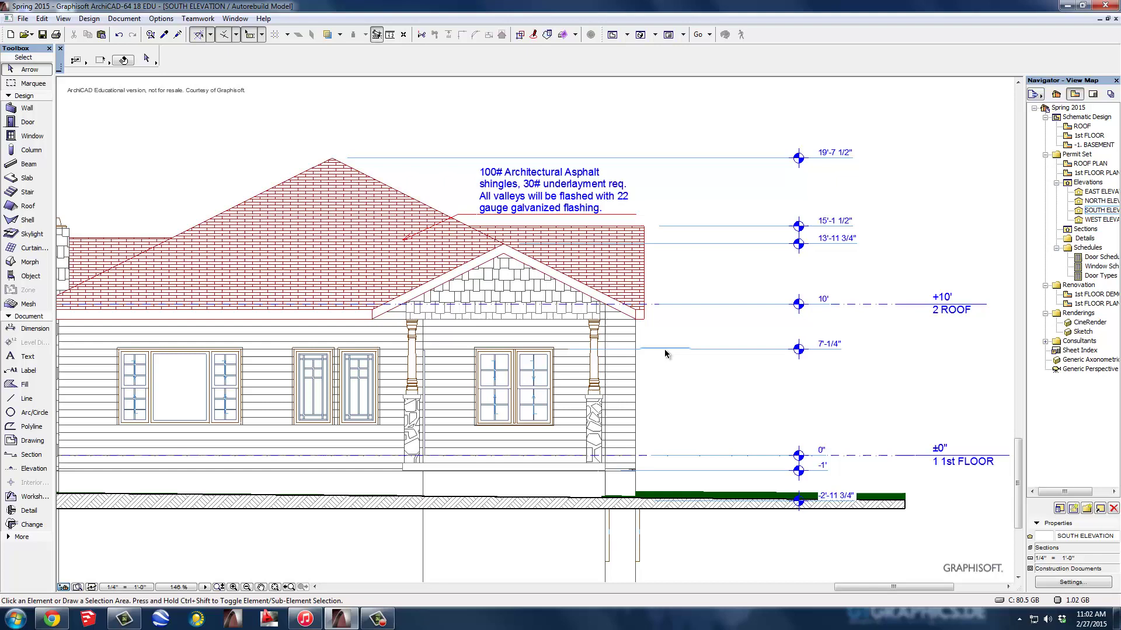
middle_drag(344, 198, 526, 198)
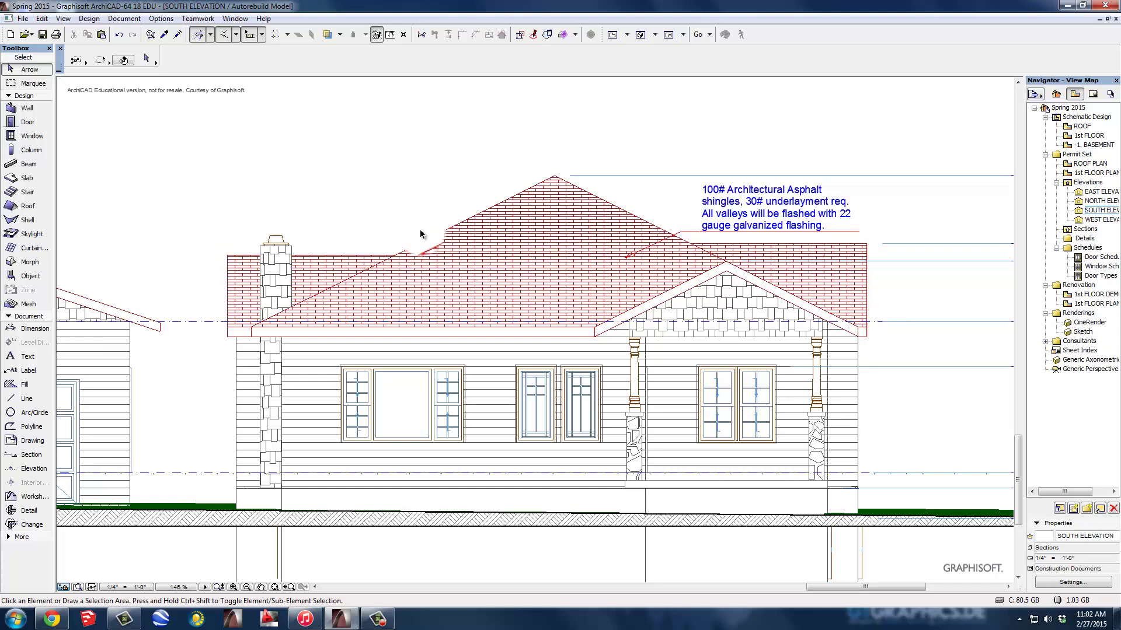
- Set up the Line tool to place new lines on the Dimensions layer
click(25, 399)
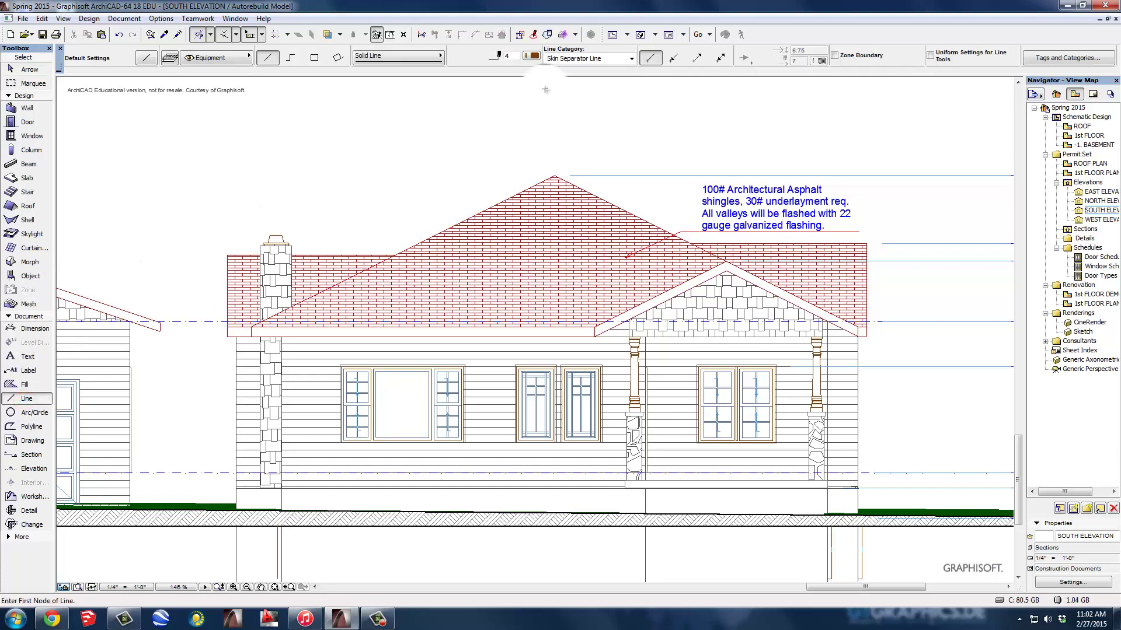
click(534, 57)
click(230, 57)
click(348, 196)
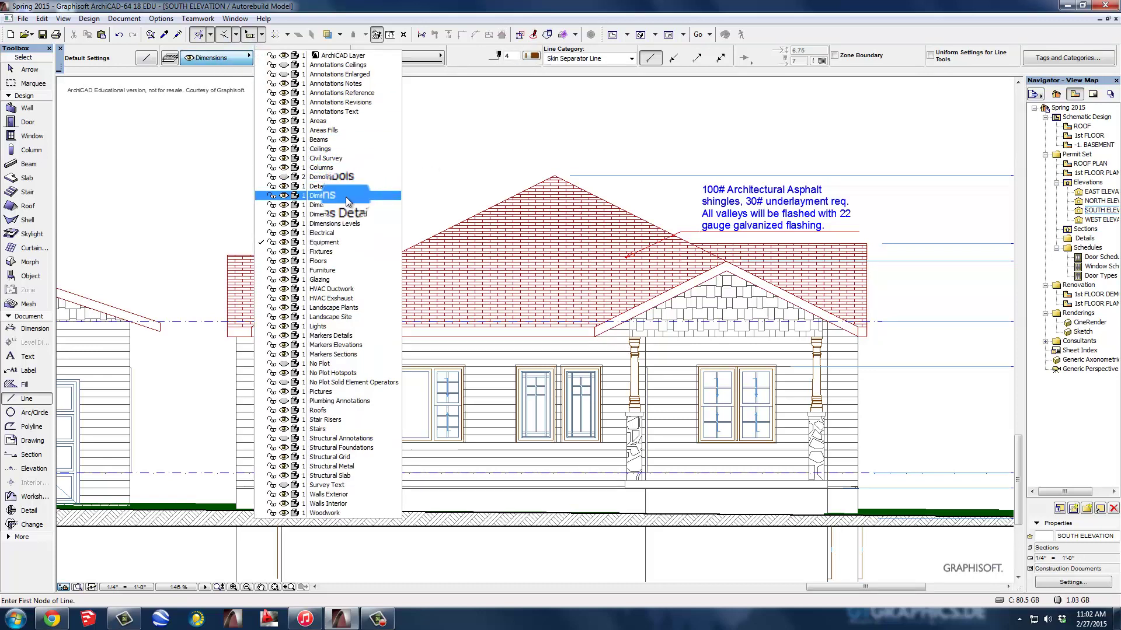
- Draw the short horizontal pitch-marker leg above the left roof slope, plus a 0.75 line
click(484, 202)
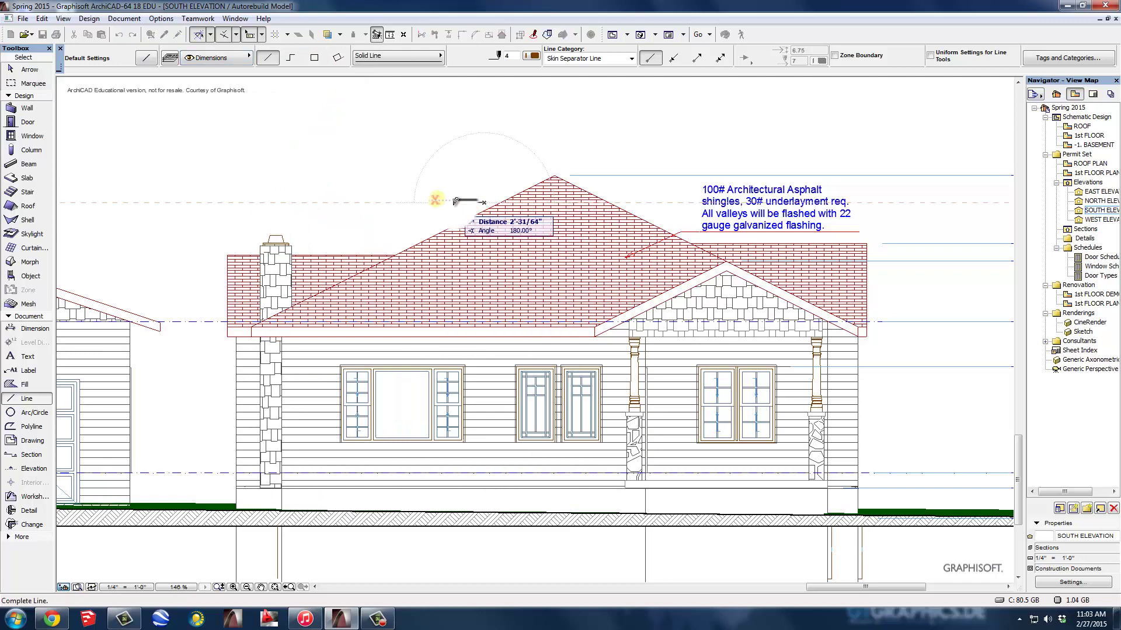
click(456, 201)
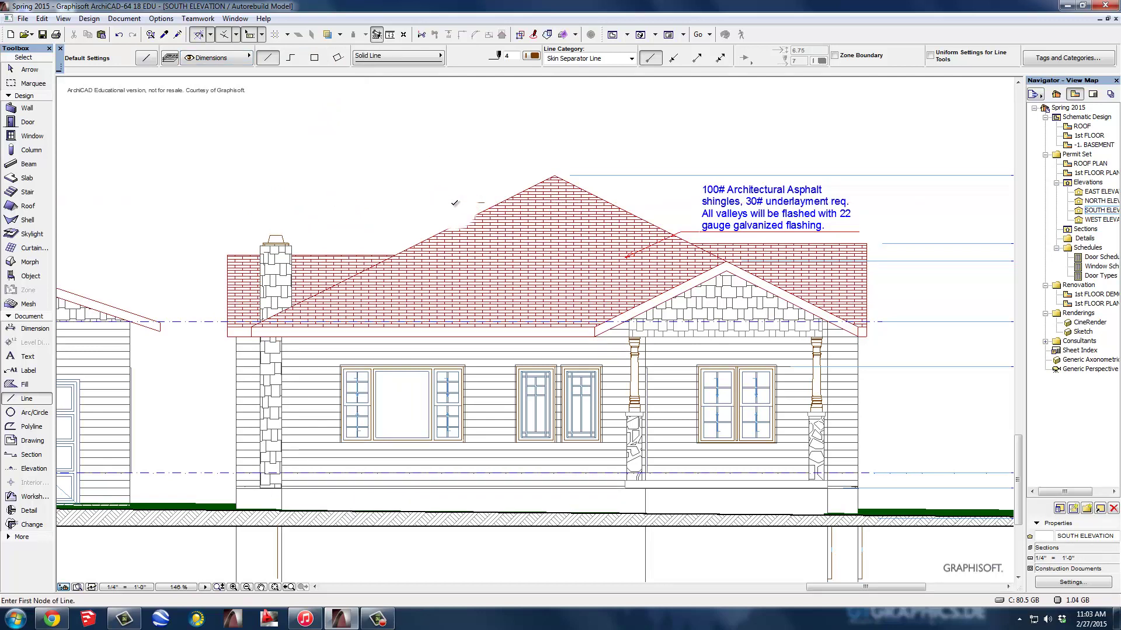
click(473, 205)
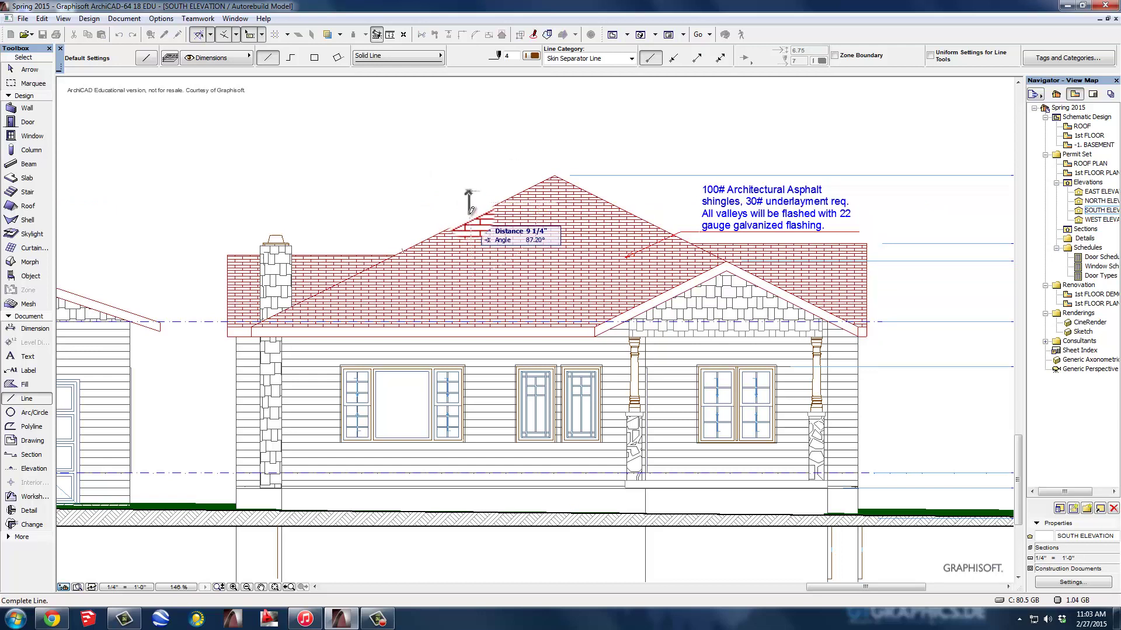
key(Return)
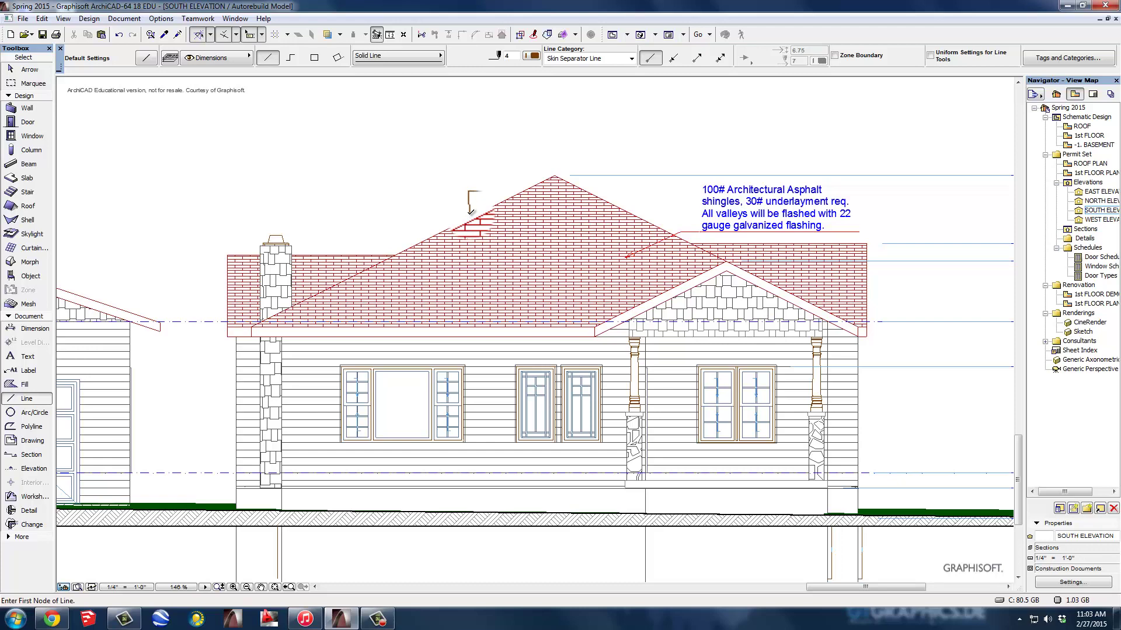
- Draw the 0.75 vertical leg from the horizontal line's end down to the roof
scroll(435, 201, up, 5)
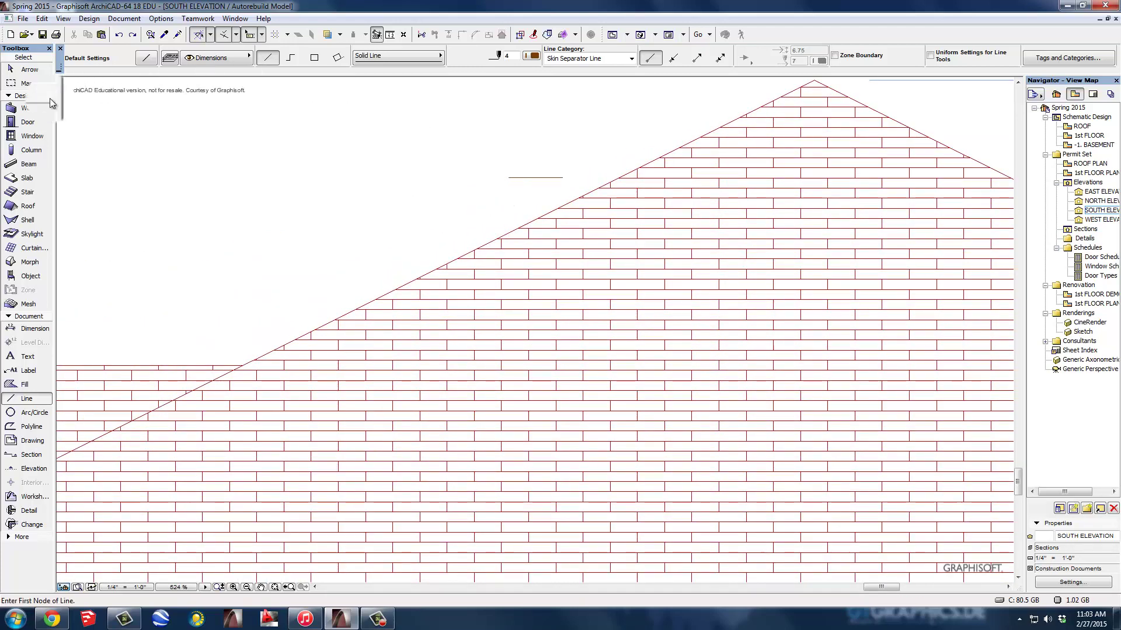
click(27, 399)
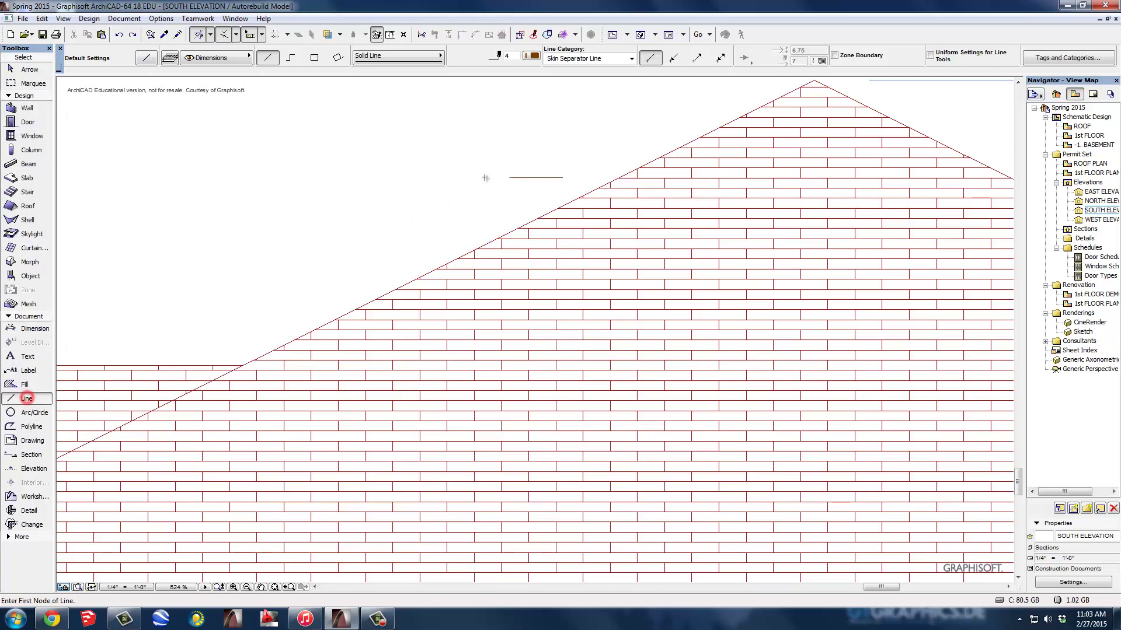
click(507, 178)
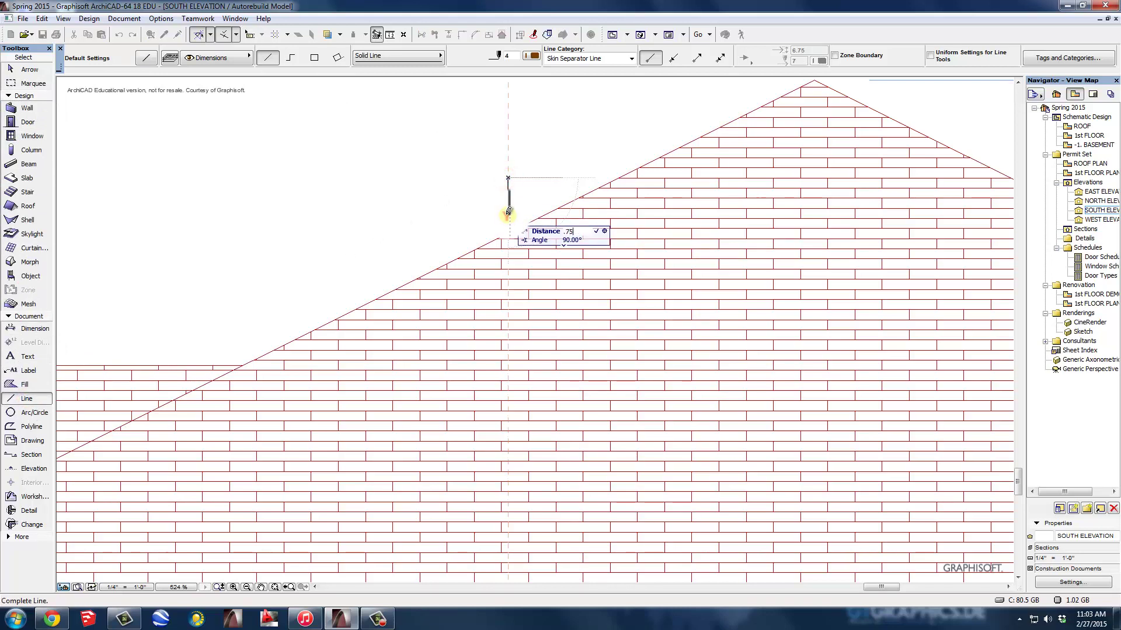
text(.75)
key(Return)
- Set both pitch-marker lines to black pen 148
key(Escape)
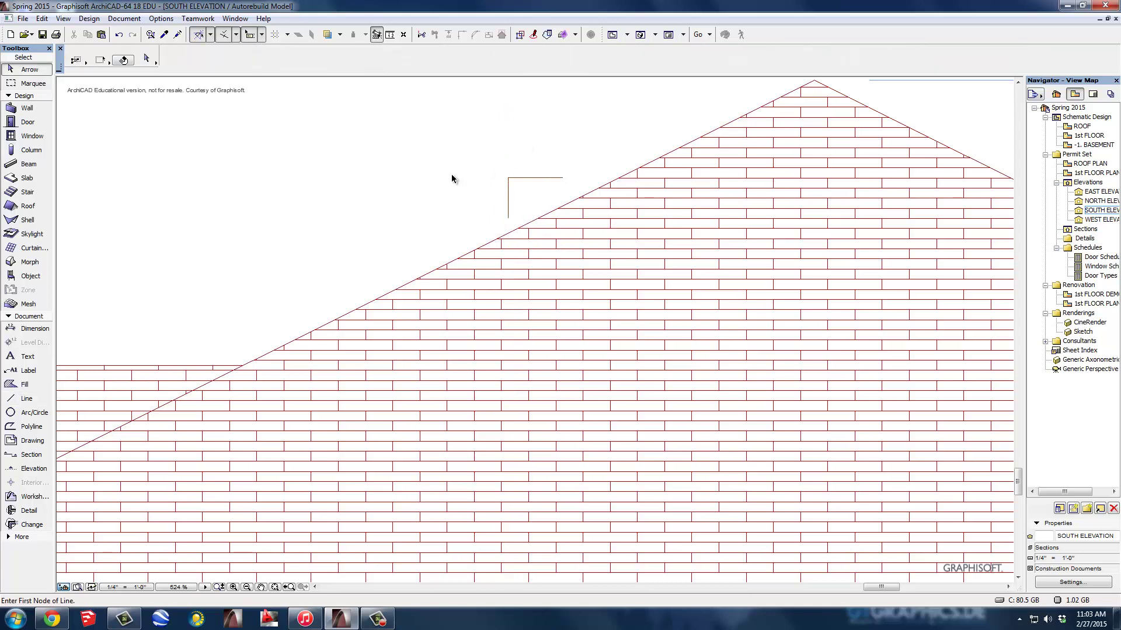
drag(542, 199, 480, 157)
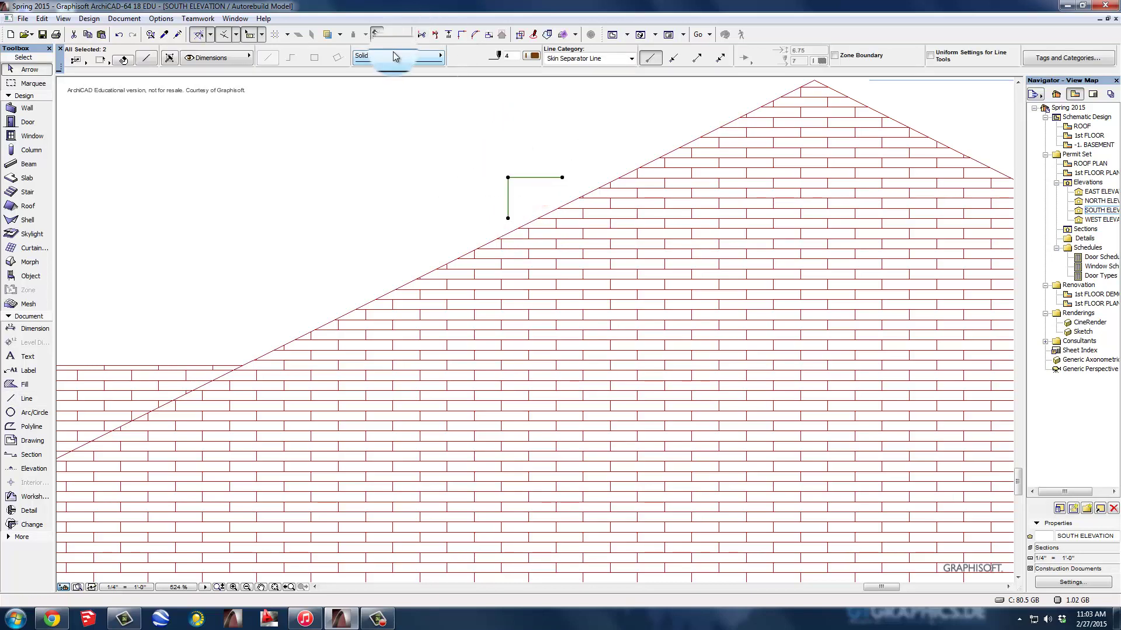
click(526, 61)
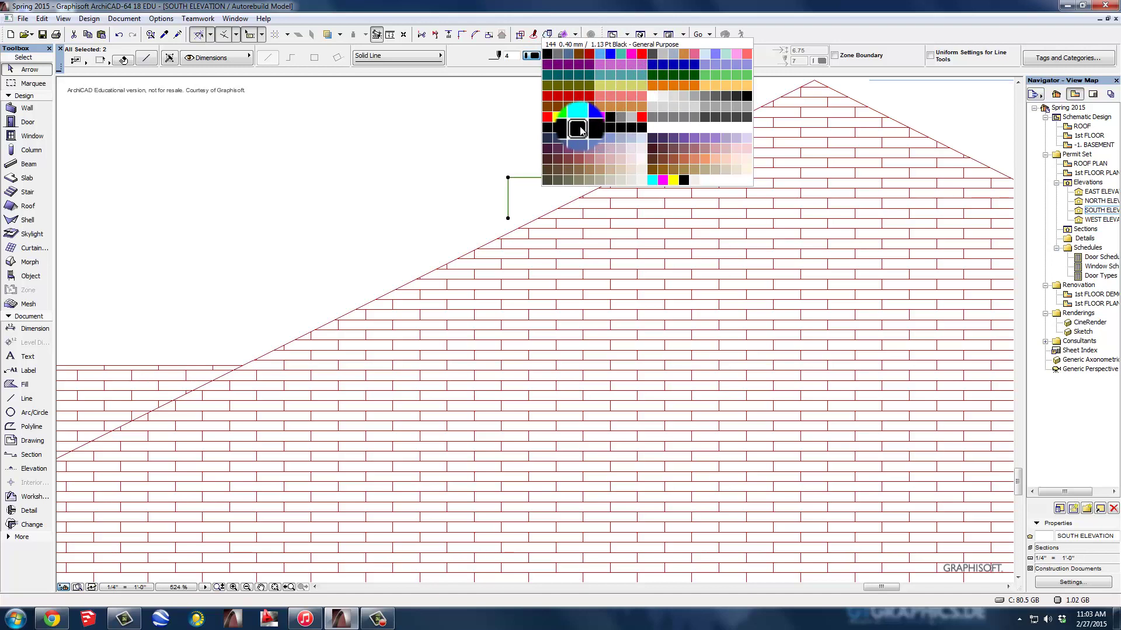
click(620, 130)
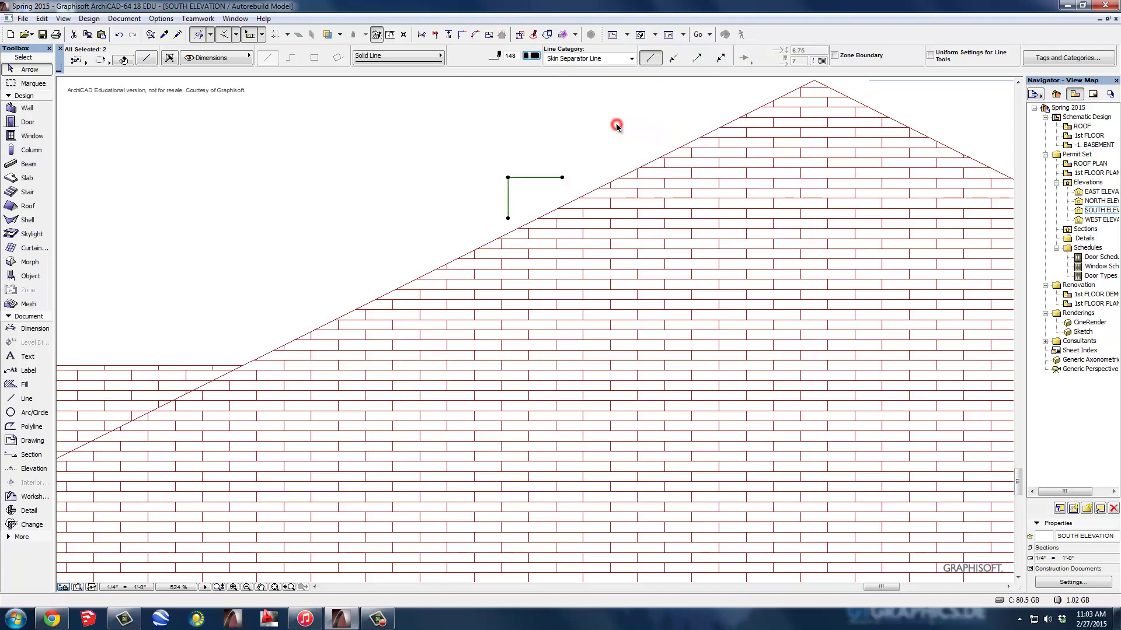
click(522, 146)
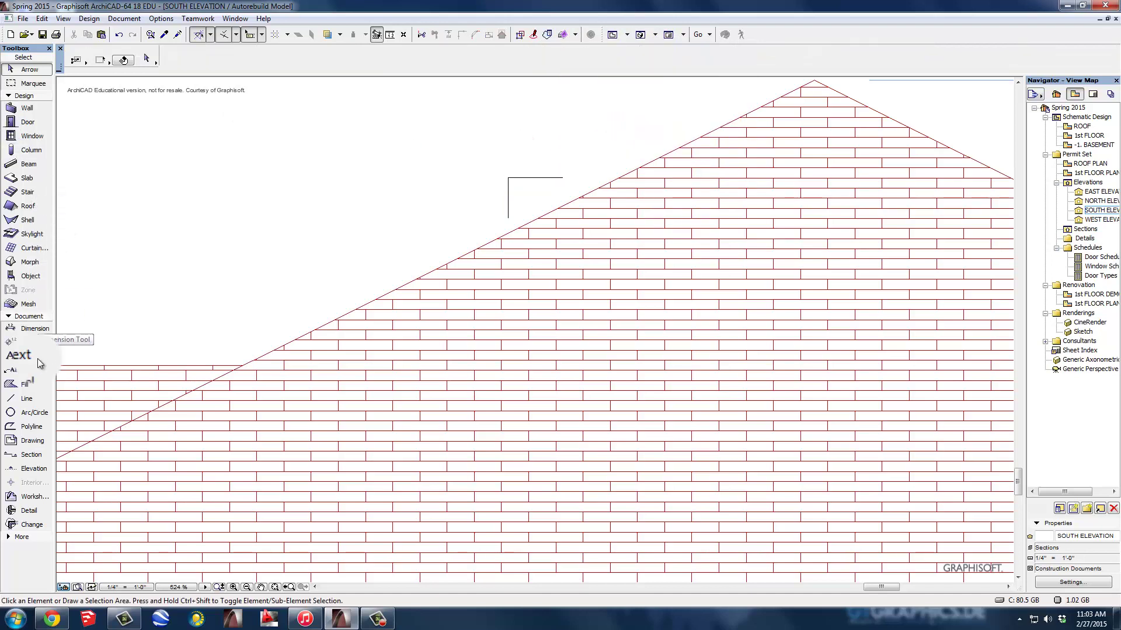
- Create a centered text block reading "12" near the roof pitch marker
click(17, 356)
click(406, 117)
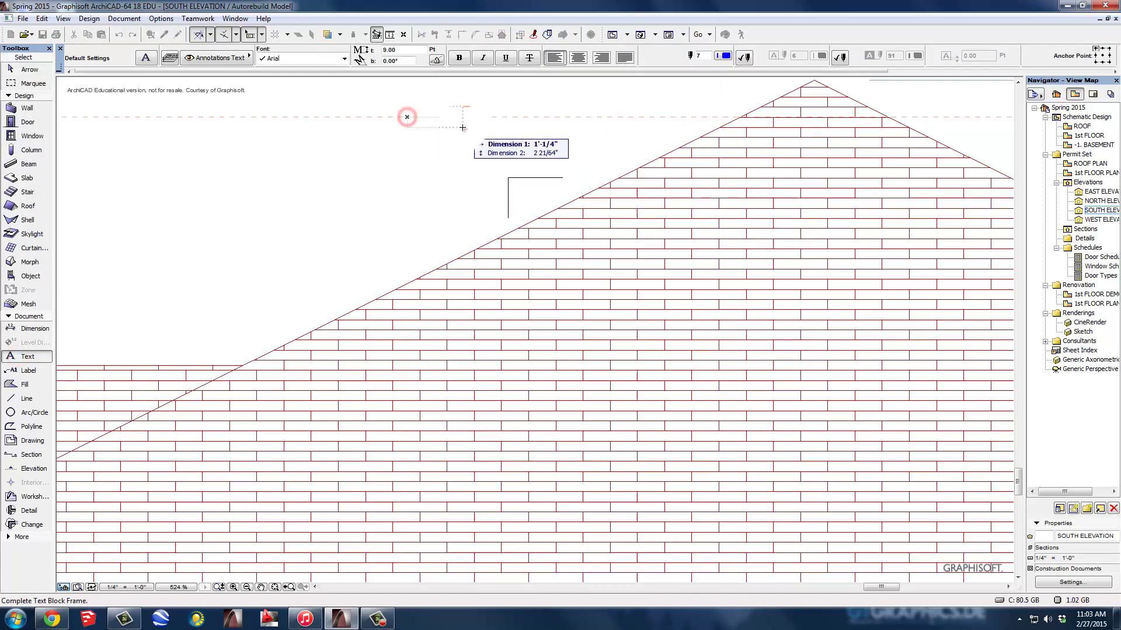
click(444, 147)
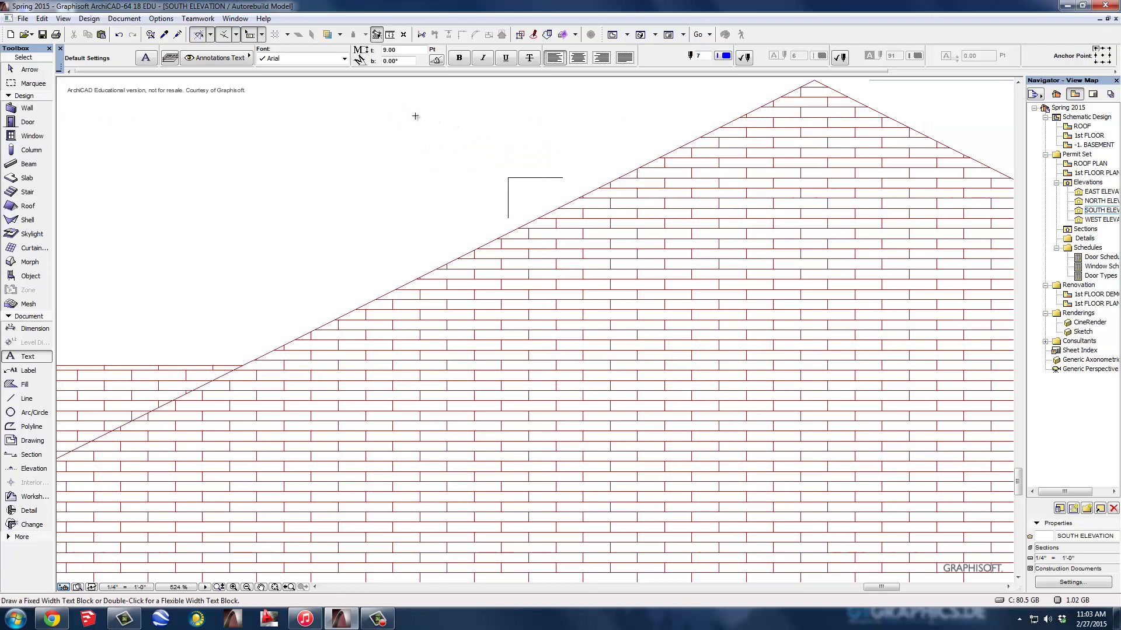
click(388, 105)
click(438, 165)
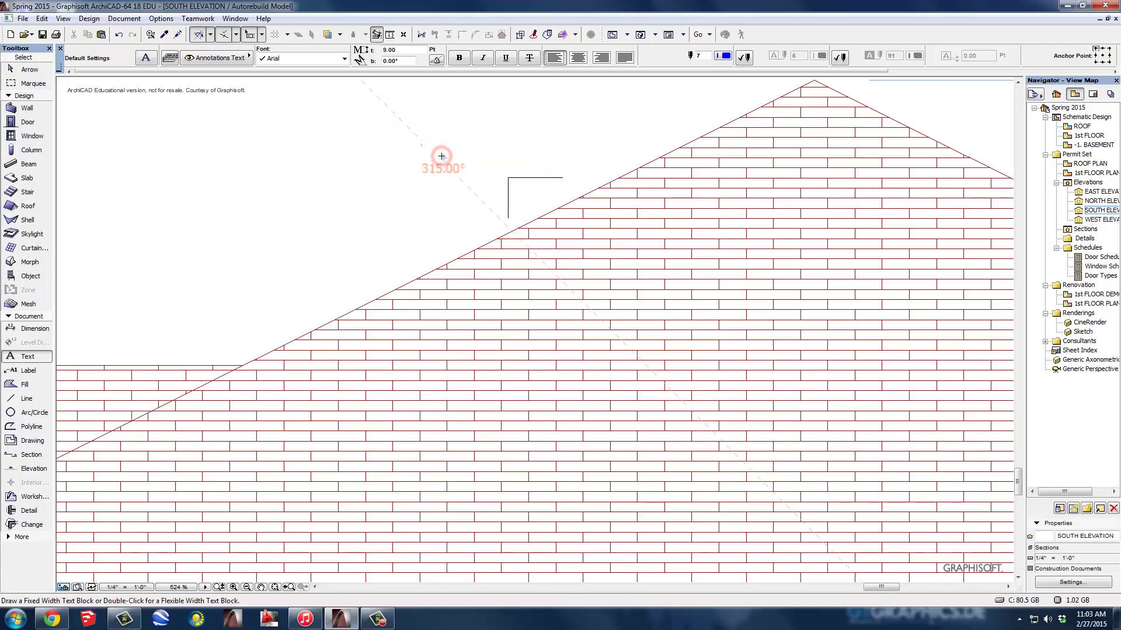
click(577, 61)
click(359, 151)
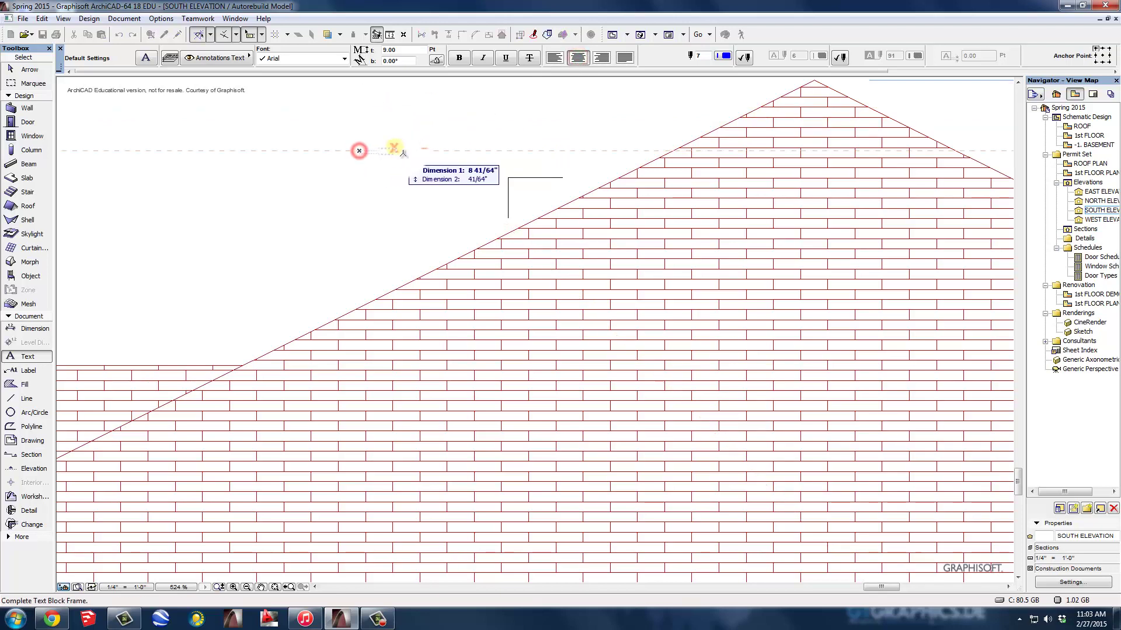
click(417, 114)
text(12)
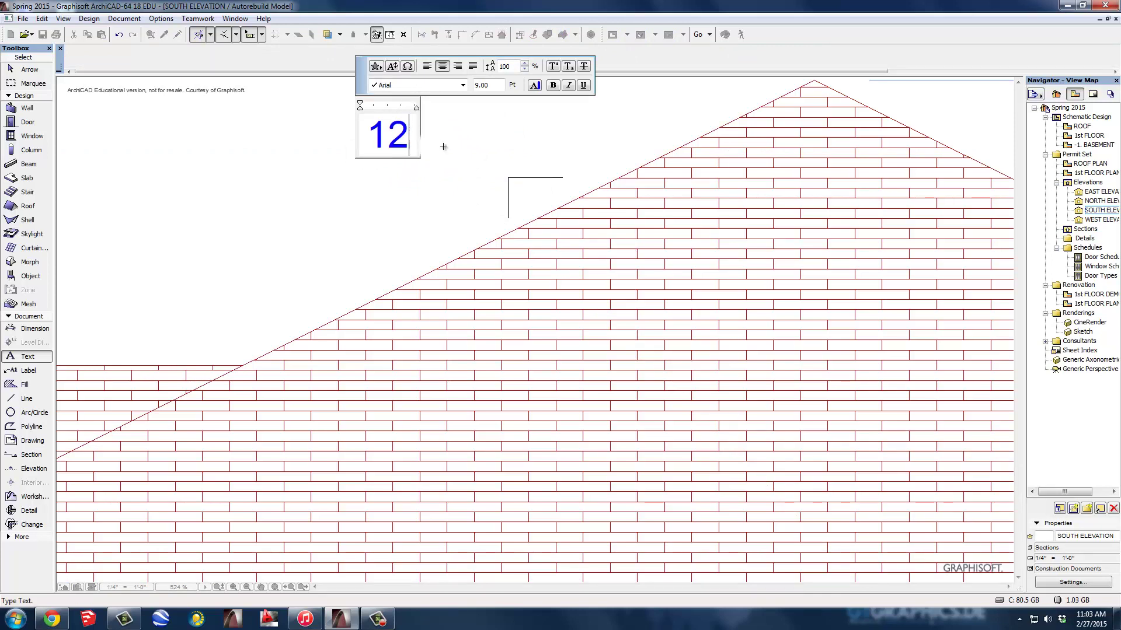
click(444, 144)
- Move the 12 label just above the pitch marker's horizontal leg
click(30, 69)
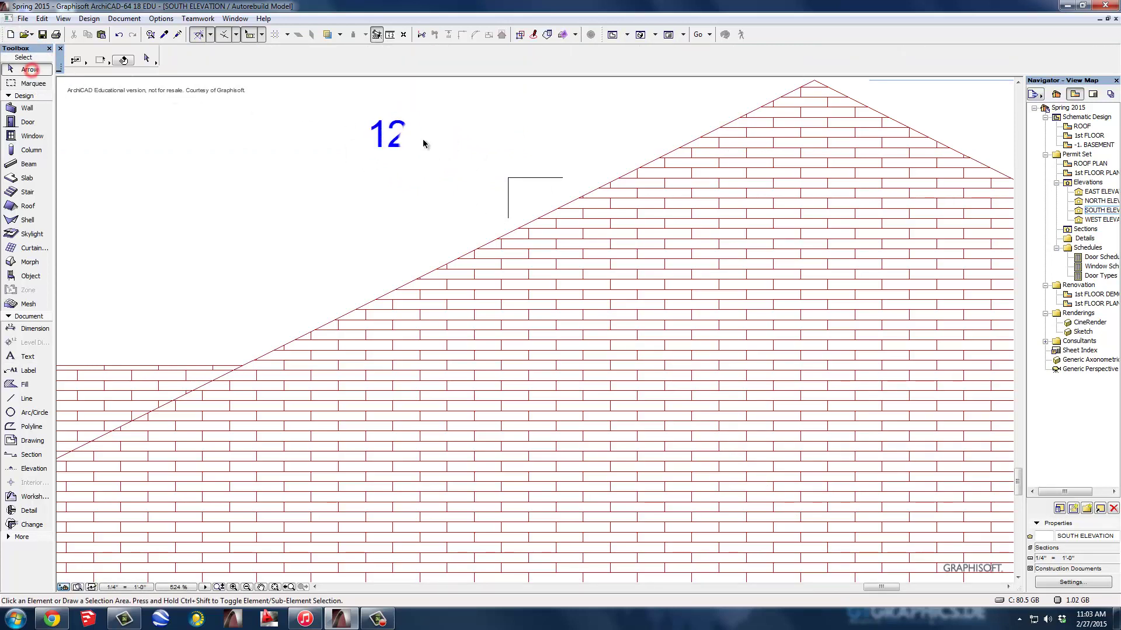
click(403, 140)
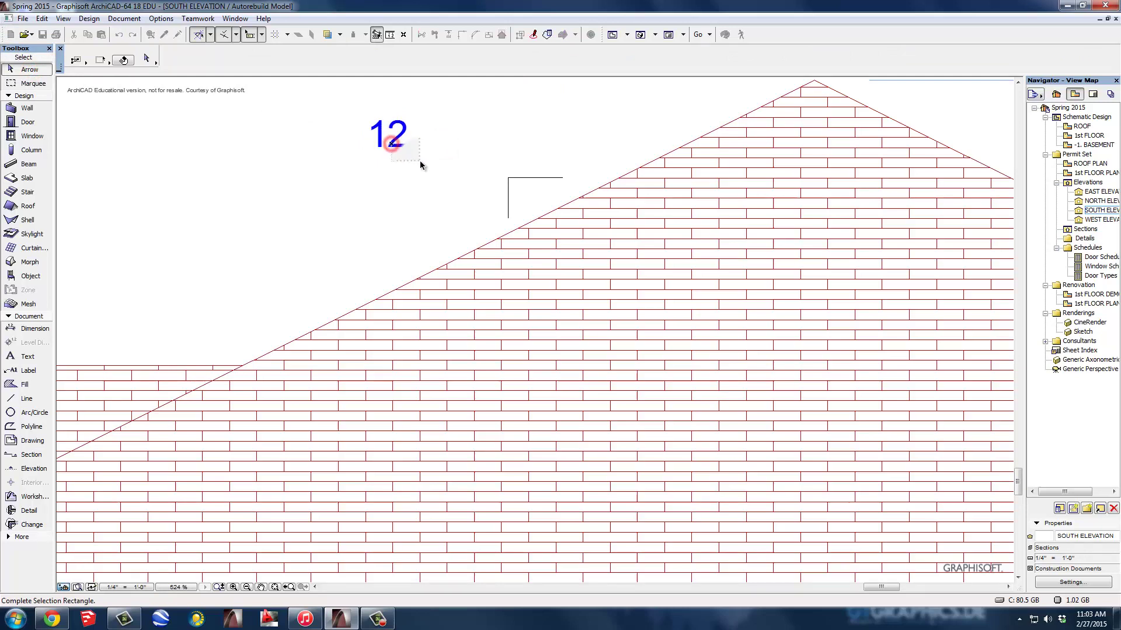
click(388, 134)
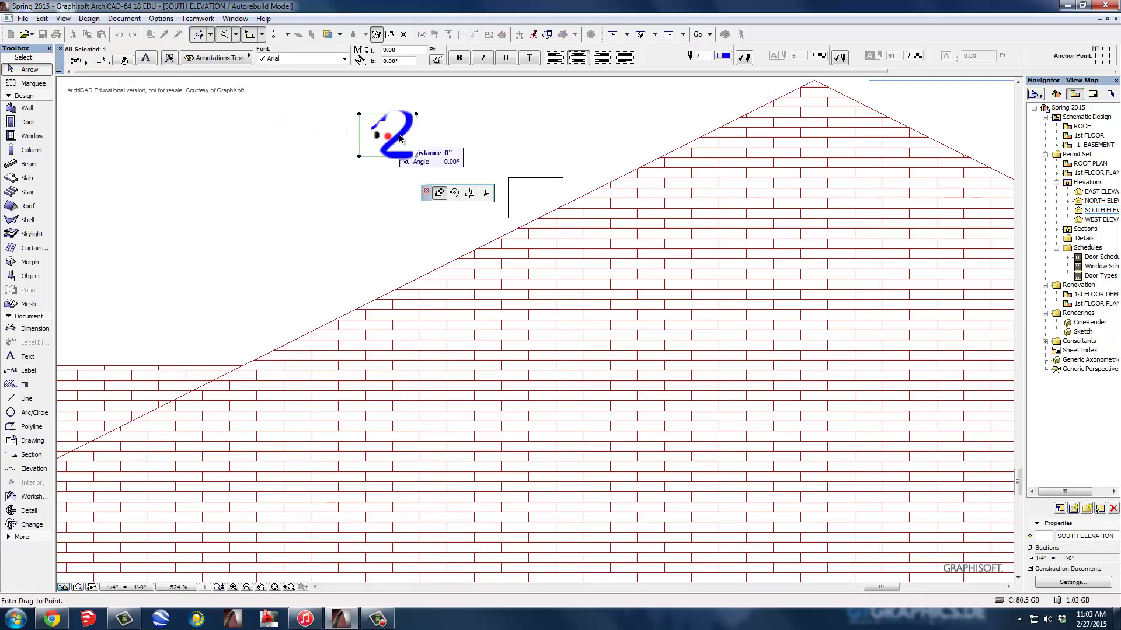
click(536, 153)
click(577, 111)
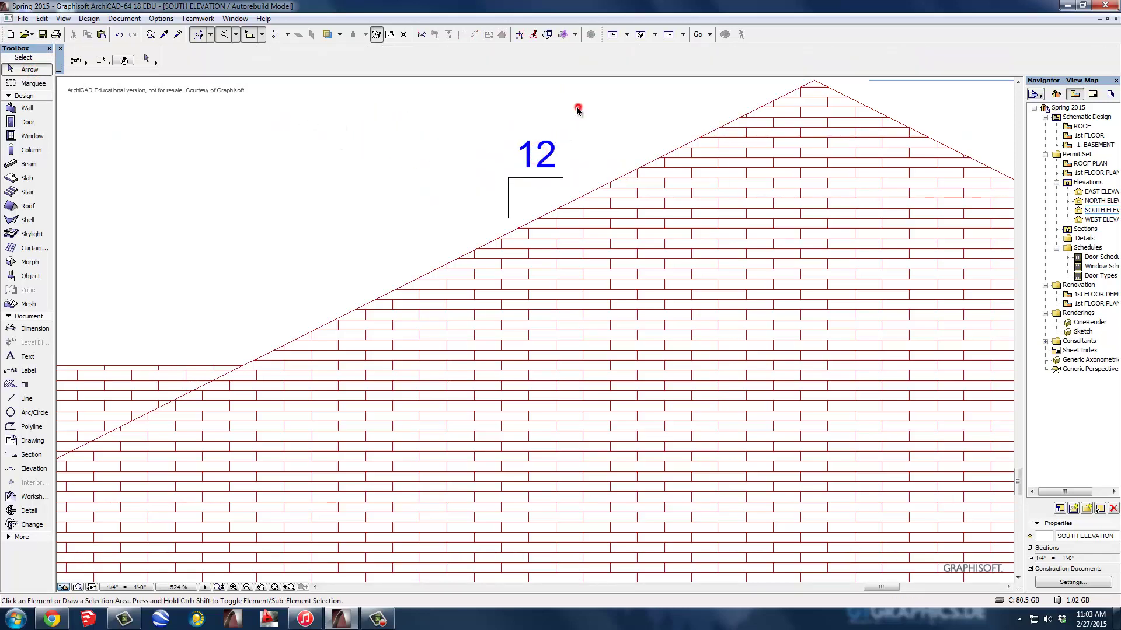
- Place a copy of the 12 label to the left of the pitch marker
click(525, 155)
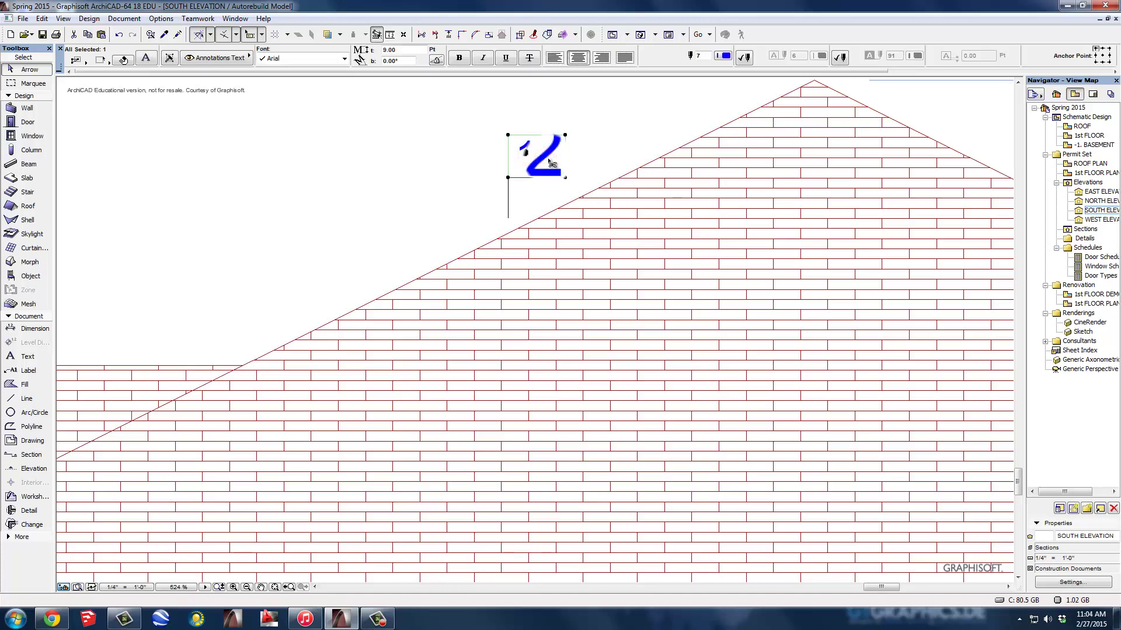
click(462, 160)
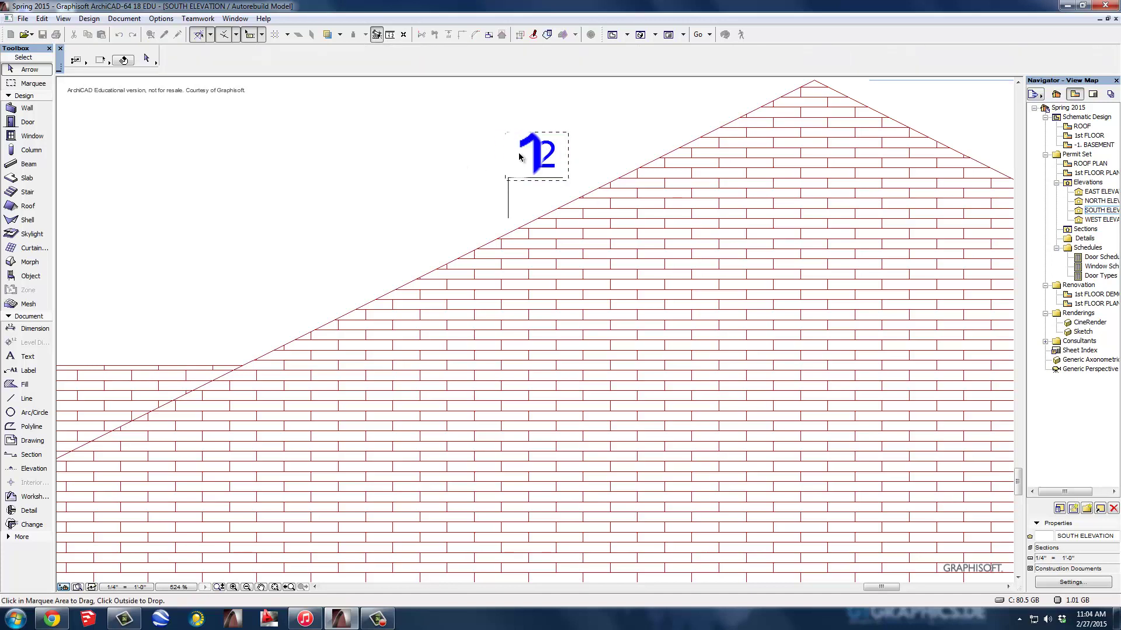
click(548, 158)
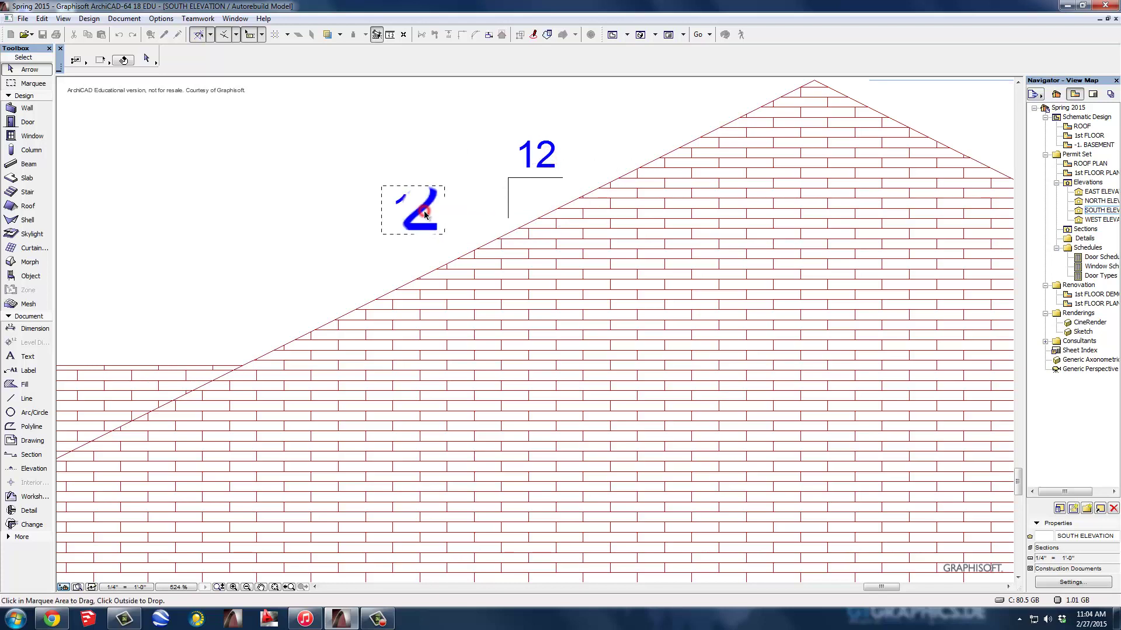
click(423, 215)
click(472, 164)
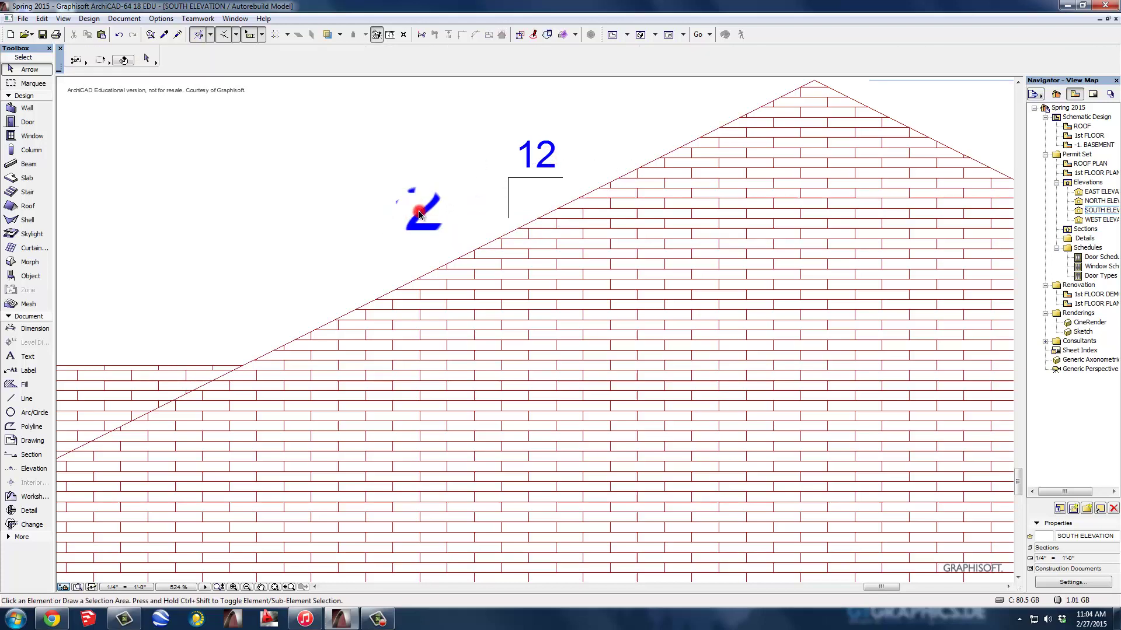
- Edit the copied label's text from 12 to 6
click(418, 223)
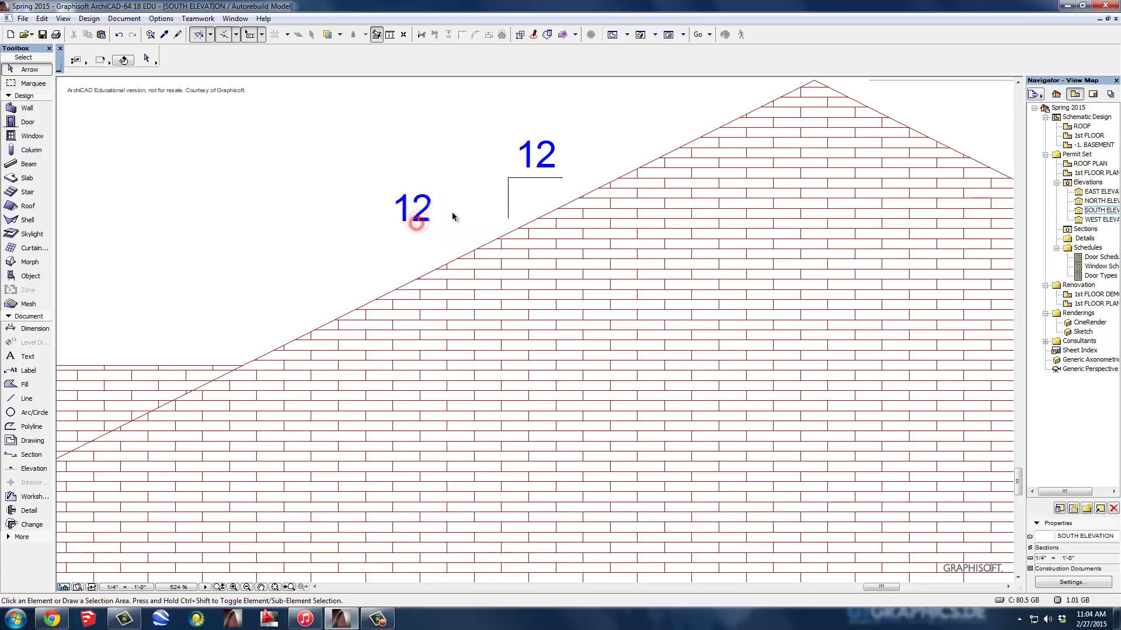
drag(443, 228, 343, 149)
right_click(426, 205)
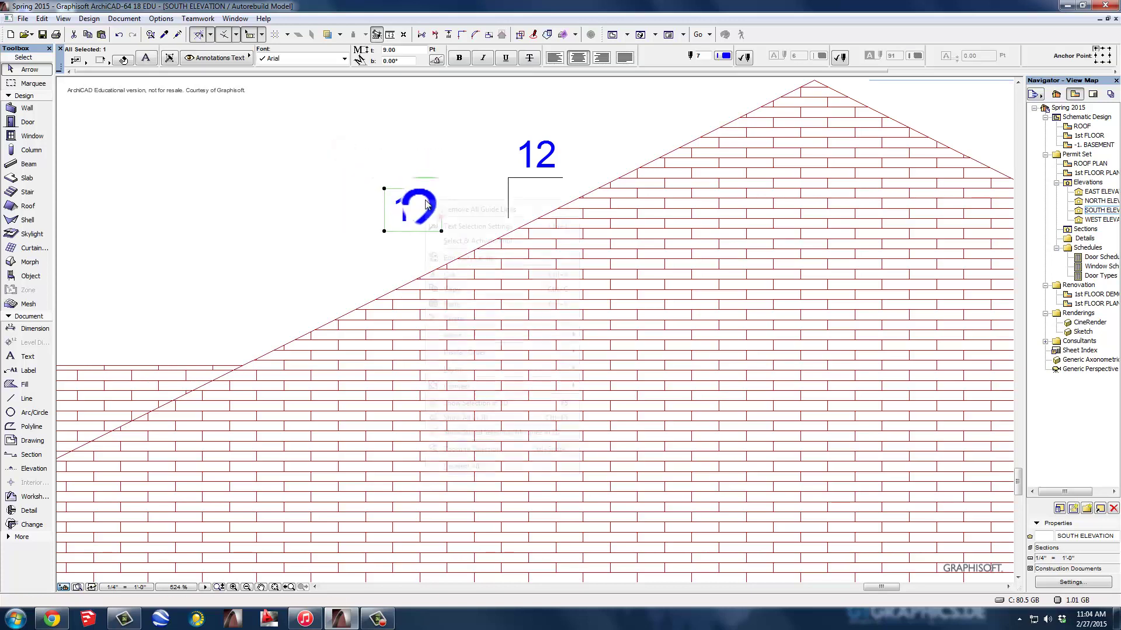
click(470, 225)
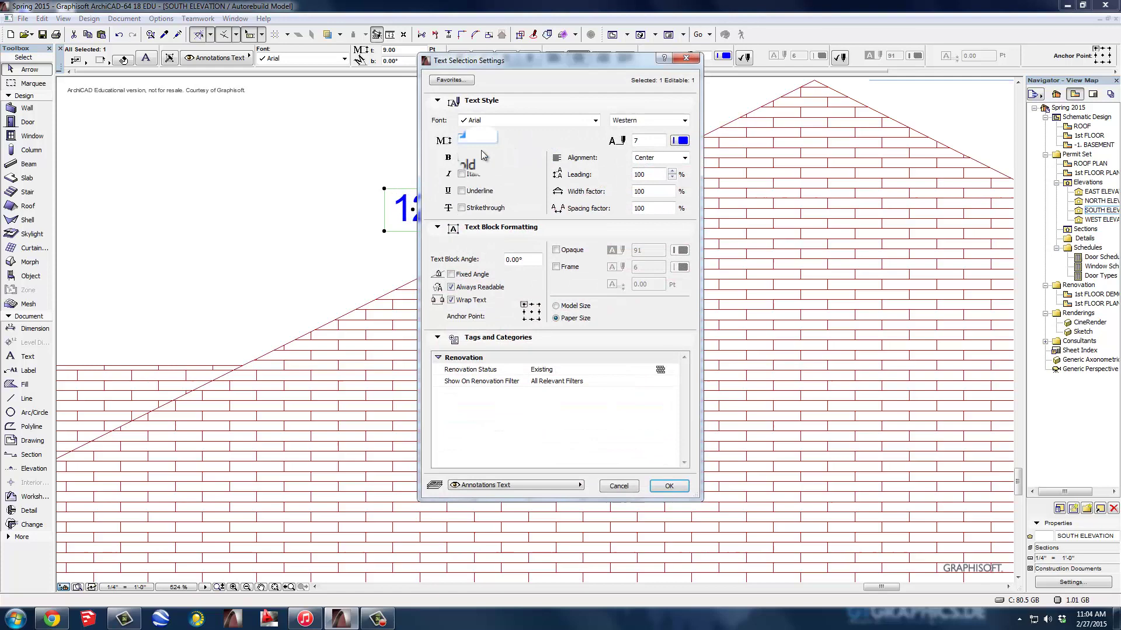
click(622, 485)
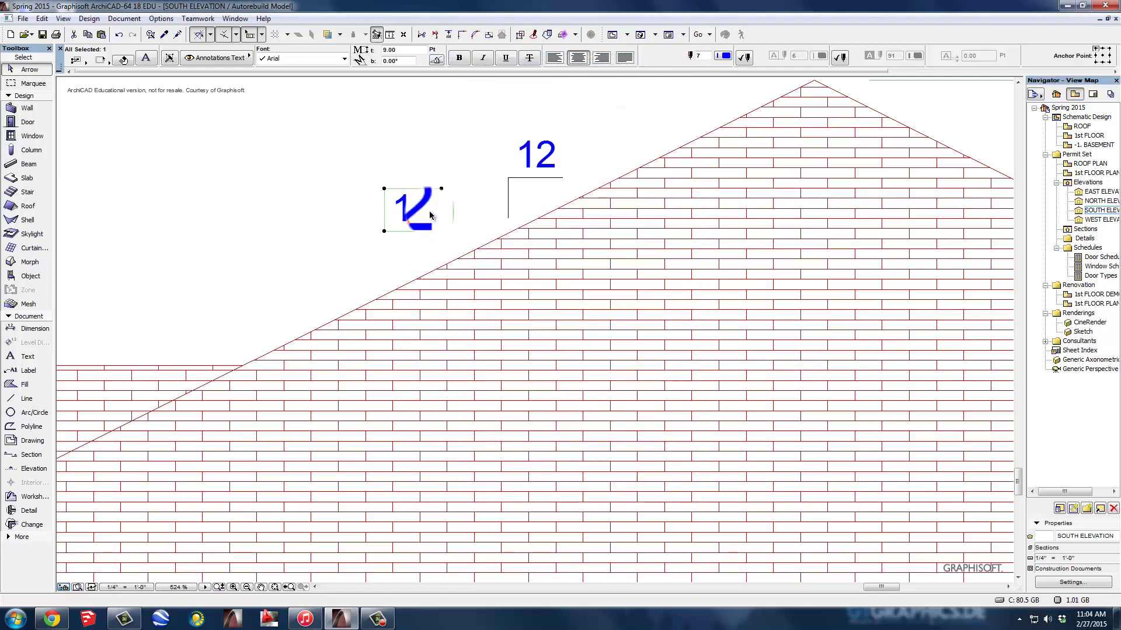
right_click(418, 208)
click(465, 246)
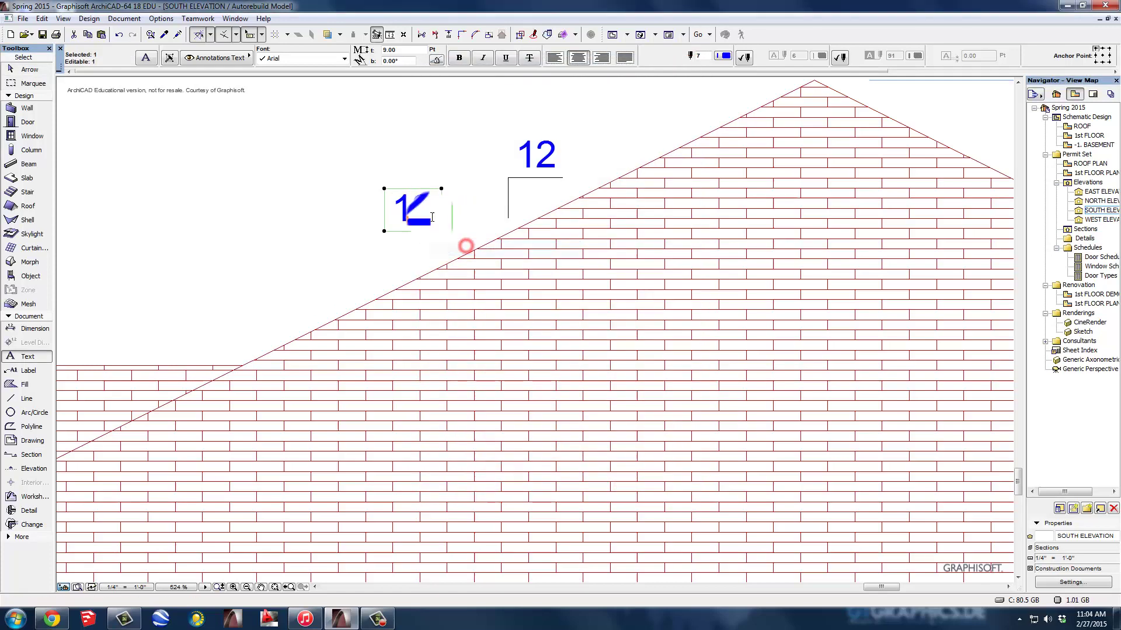
double_click(430, 212)
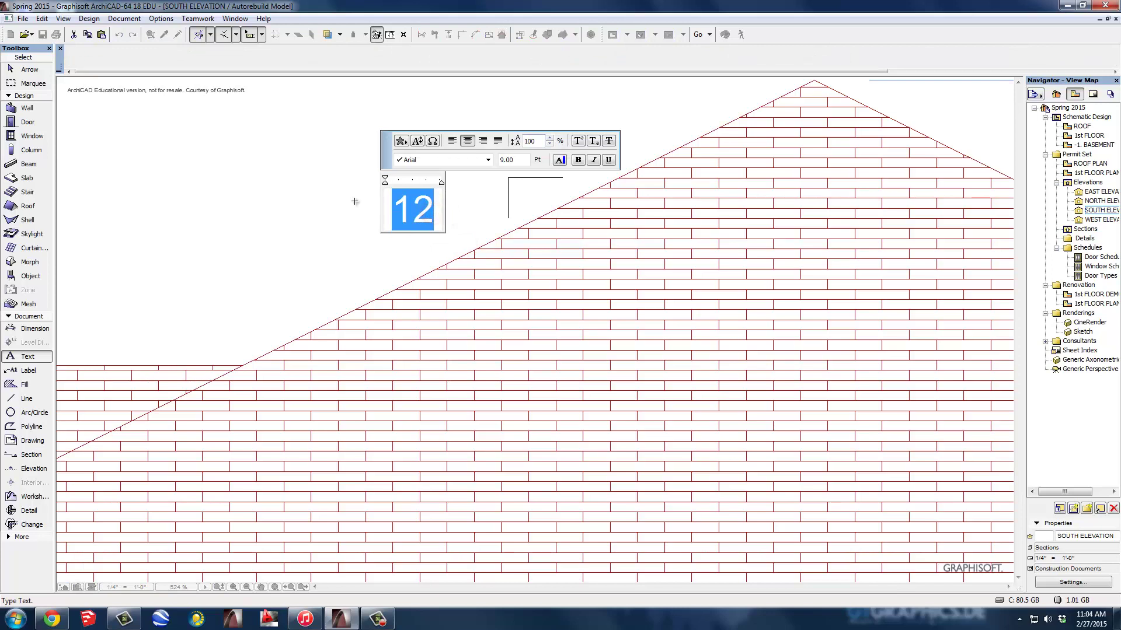
text(6)
click(336, 198)
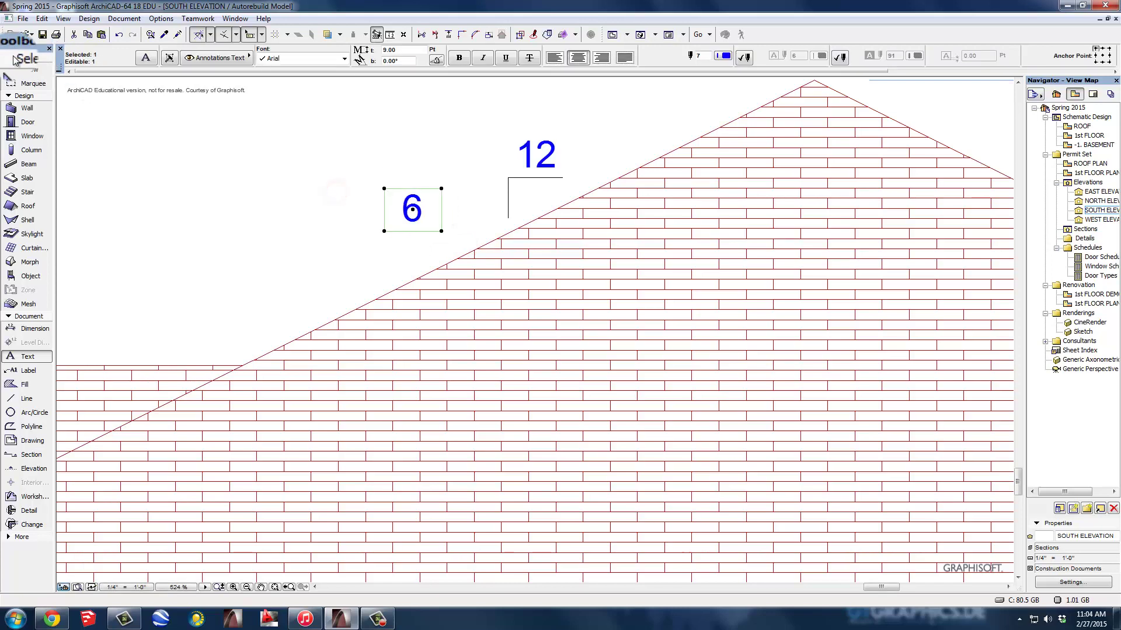
- Move the 6 label beside the pitch marker's vertical leg
click(412, 209)
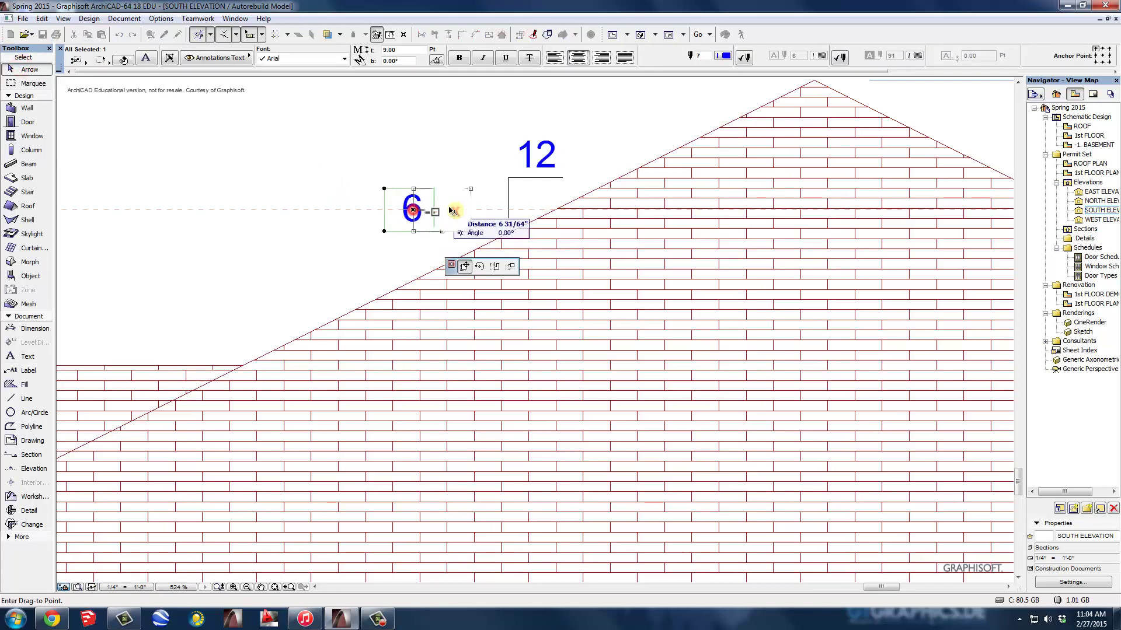
click(482, 202)
click(370, 117)
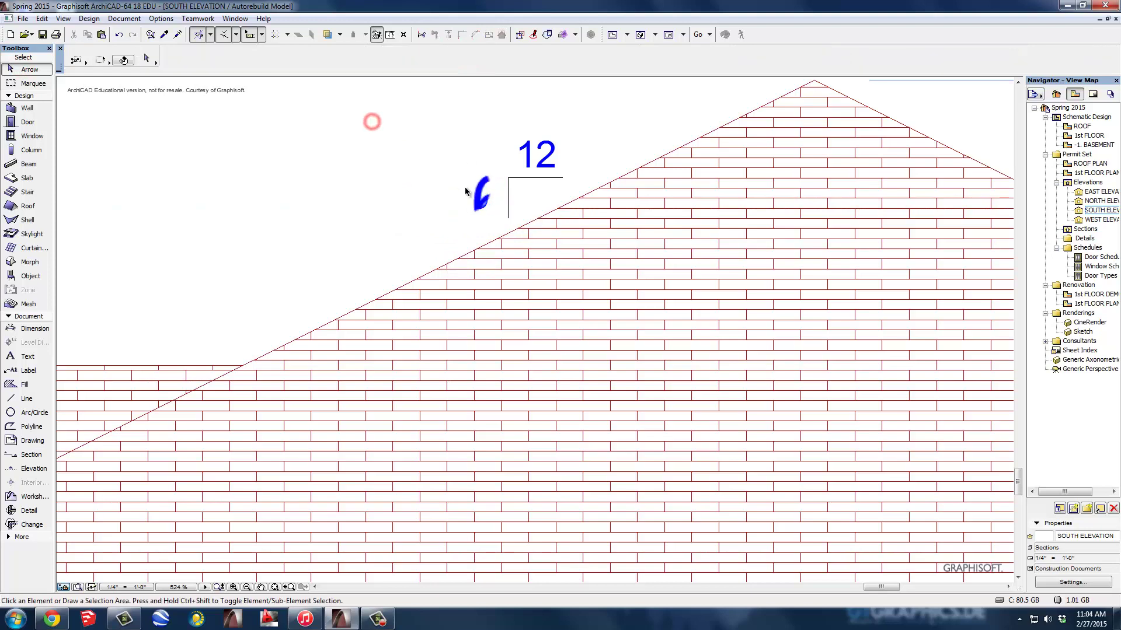
click(448, 149)
scroll(457, 172, down, 2)
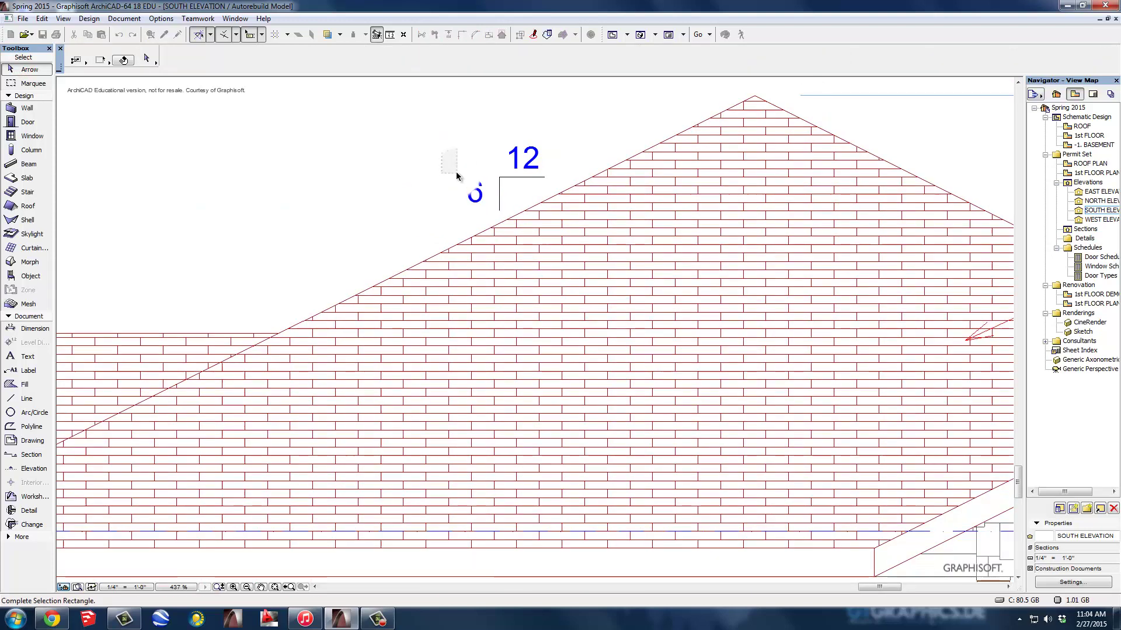
scroll(381, 173, down, 3)
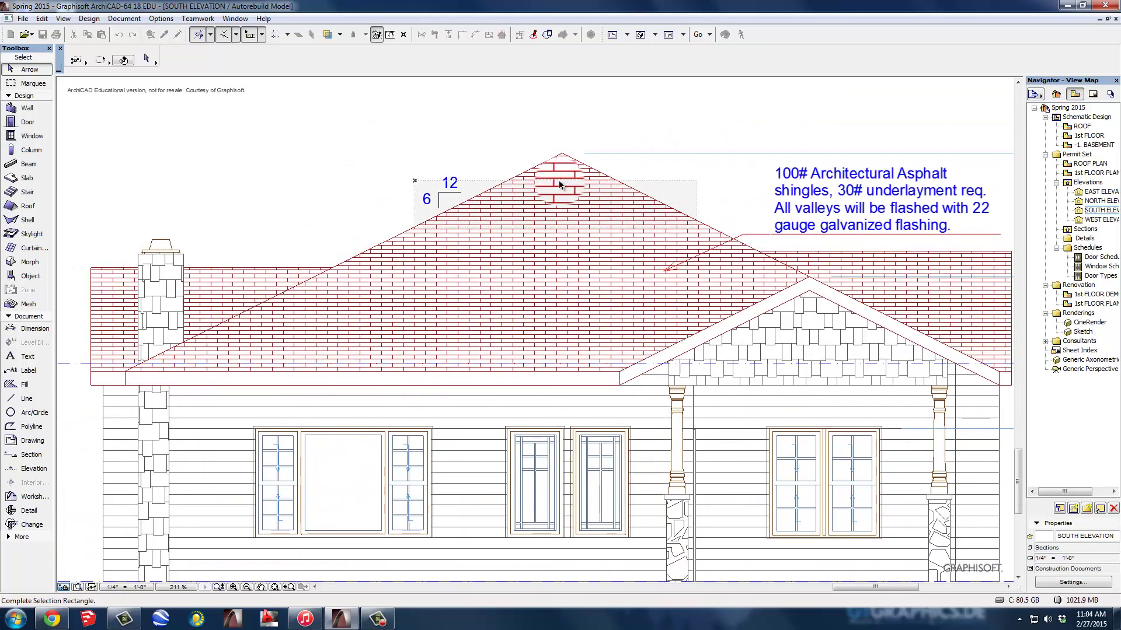
click(286, 160)
middle_drag(310, 169, 230, 169)
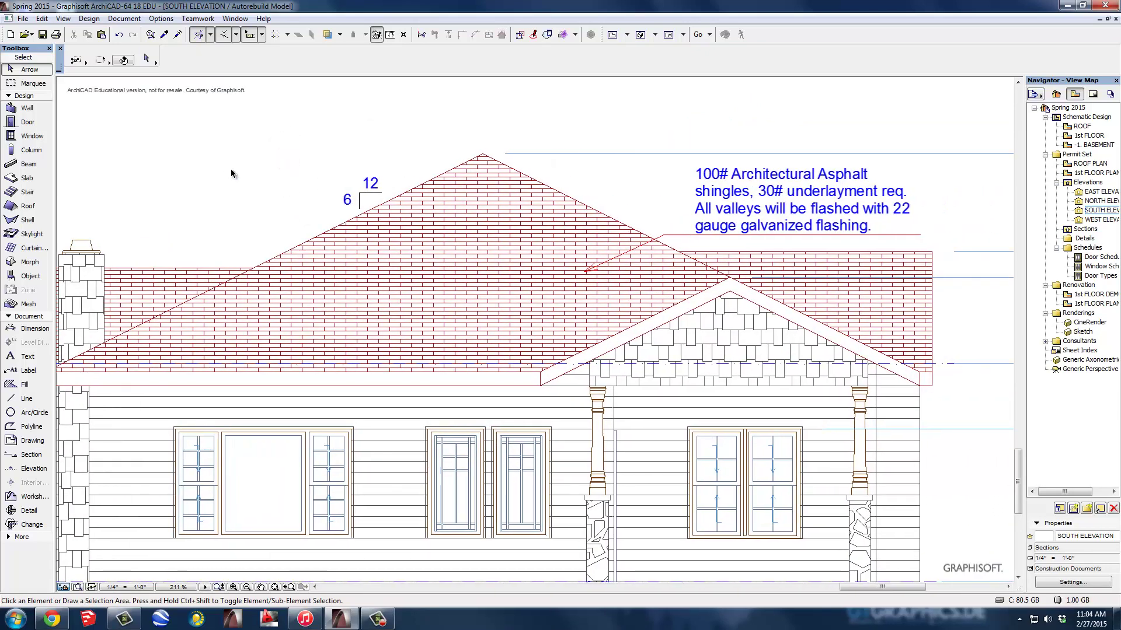
scroll(442, 263, down, 3)
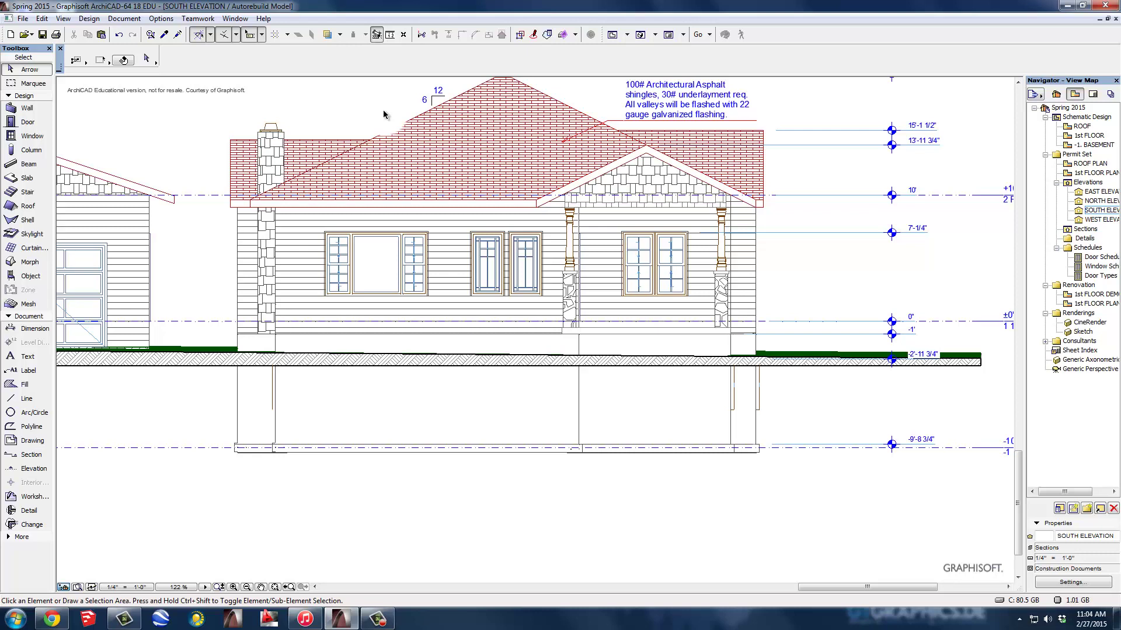
scroll(461, 126, up, 3)
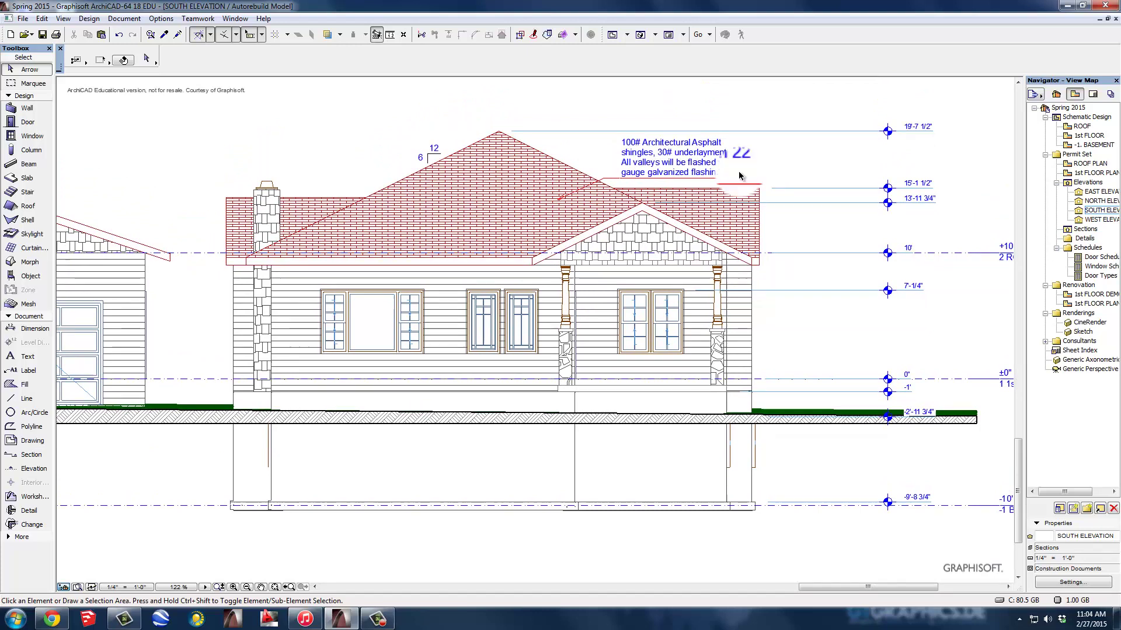
mouse_move(703, 267)
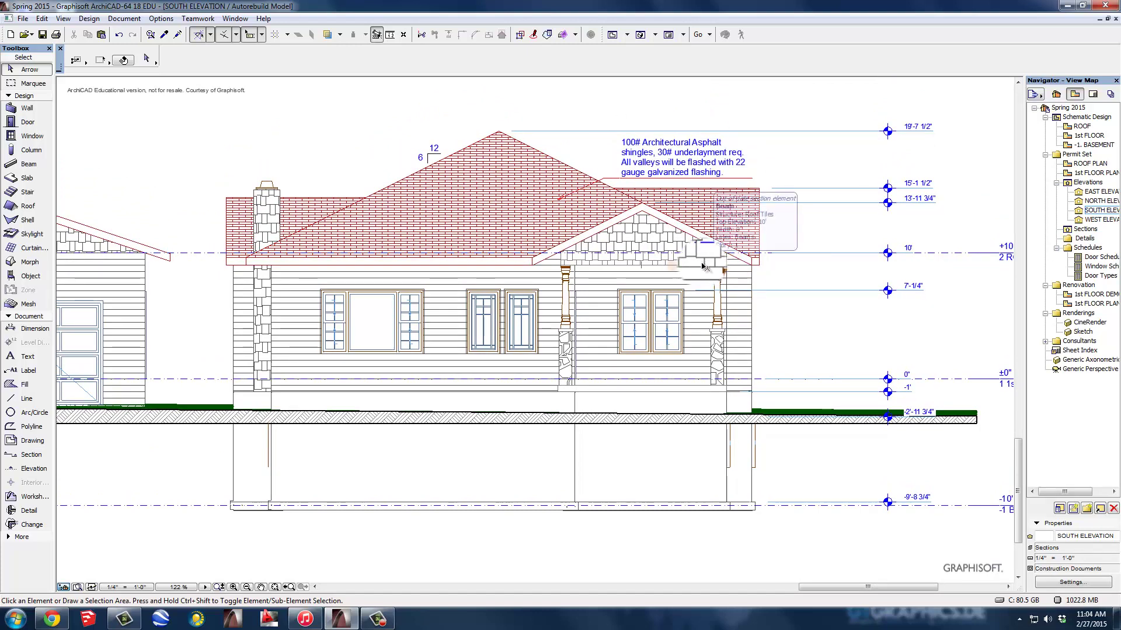